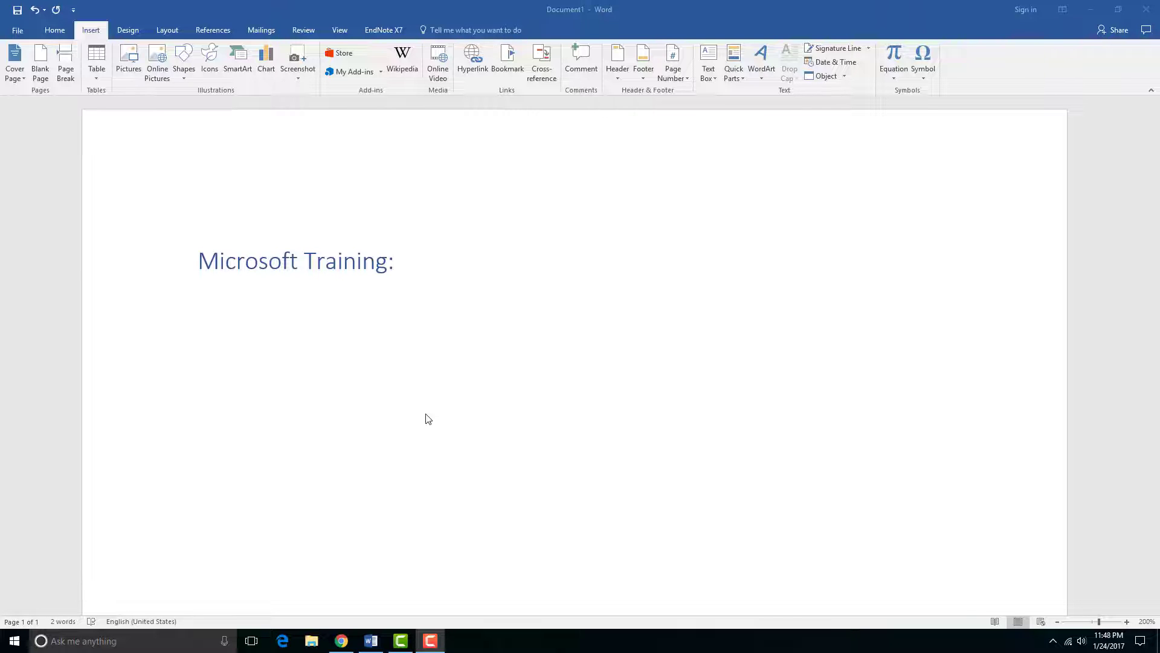
Open the SmartArt gallery and select Vertical Picture List from the List layouts.
{"action": "left_click", "coordinate": [55, 32]}
{"action": "left_click", "coordinate": [95, 33]}
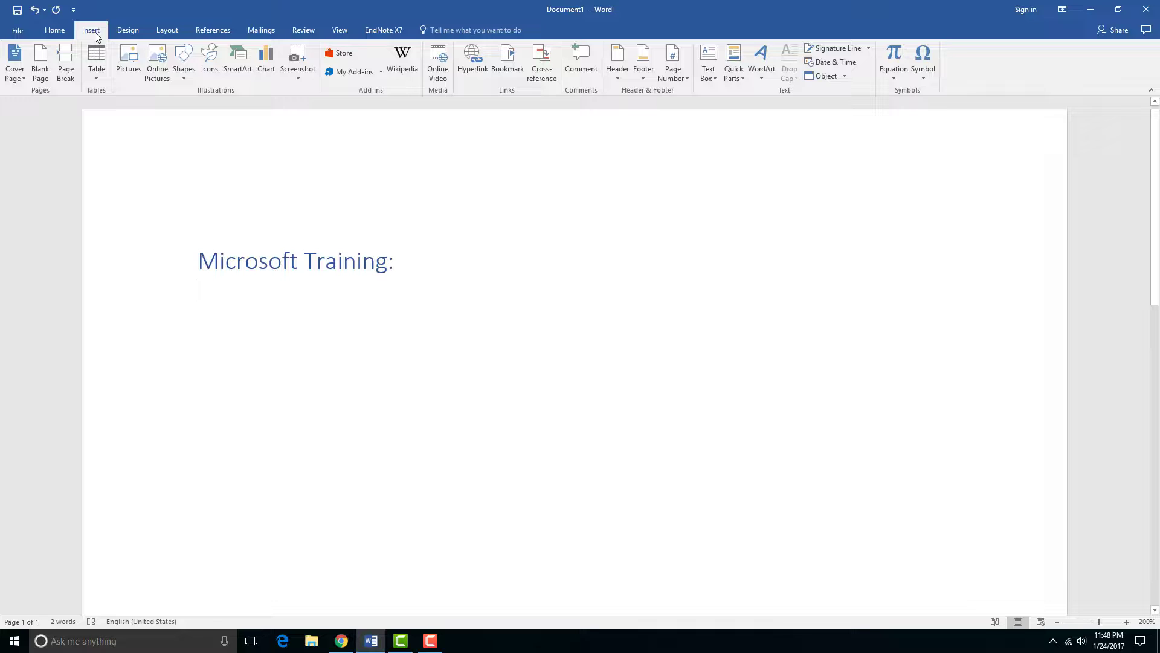
{"action": "left_click", "coordinate": [242, 66]}
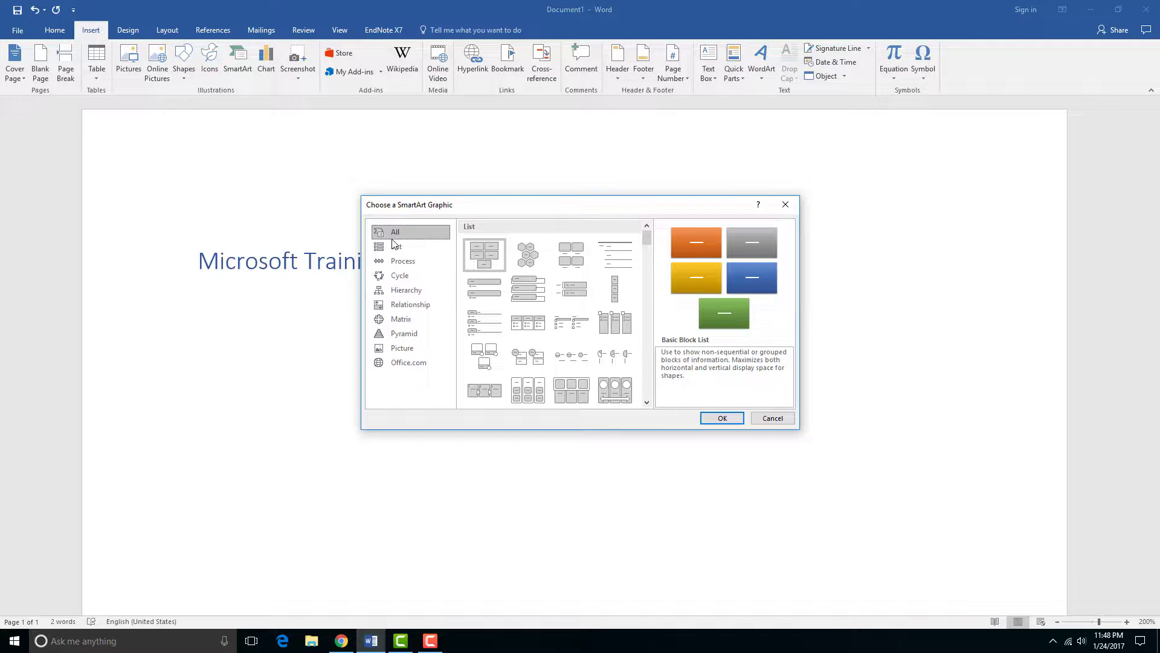
{"action": "left_click", "coordinate": [393, 245]}
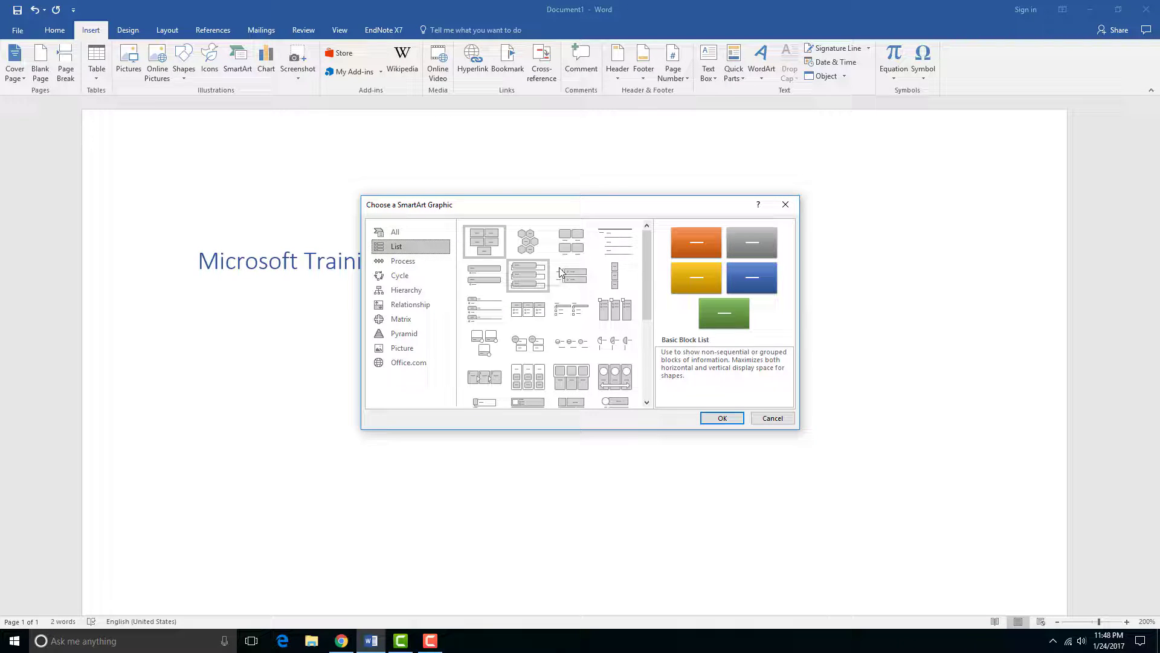
{"action": "left_click_drag", "start_coordinate": [647, 282], "coordinate": [652, 362]}
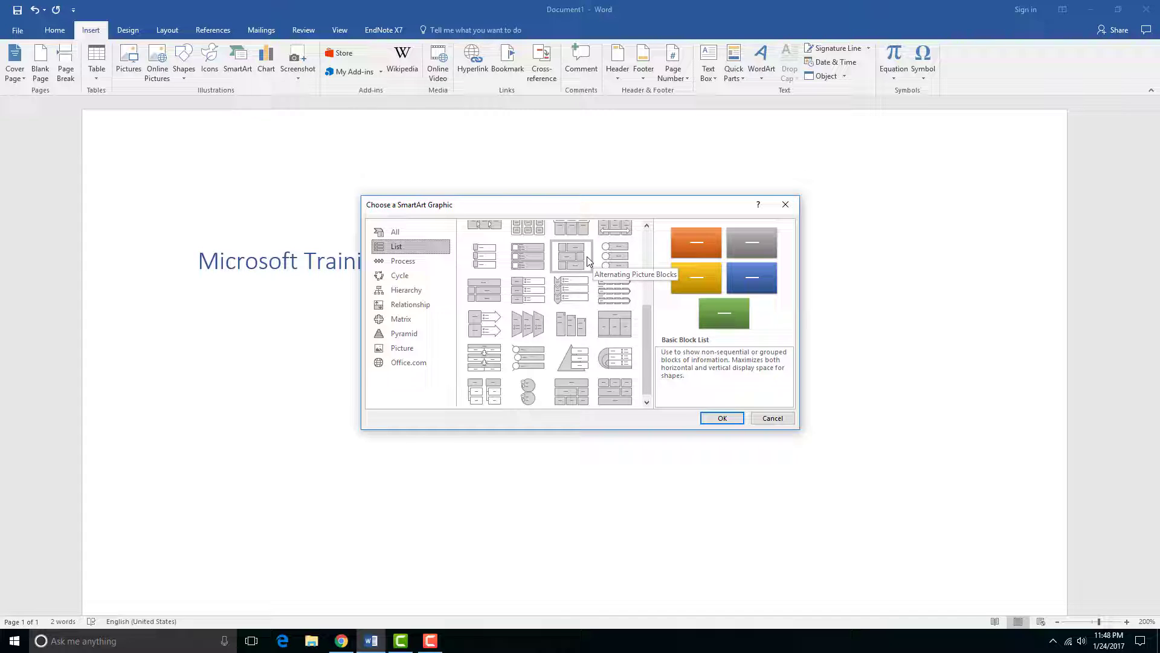
{"action": "left_click", "coordinate": [525, 261]}
Insert the picture list, delete its third block, and title the blocks Excel and PowerPoint.
{"action": "left_click", "coordinate": [723, 417]}
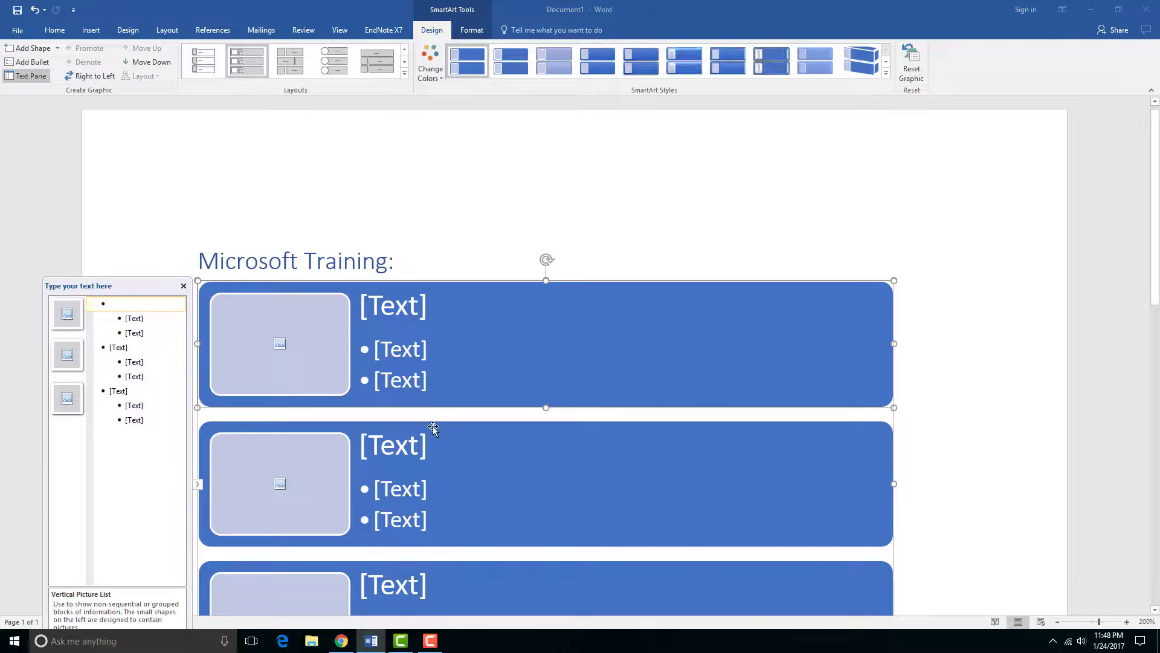
{"action": "scroll", "coordinate": [455, 413], "scroll_direction": "down", "scroll_amount": 3}
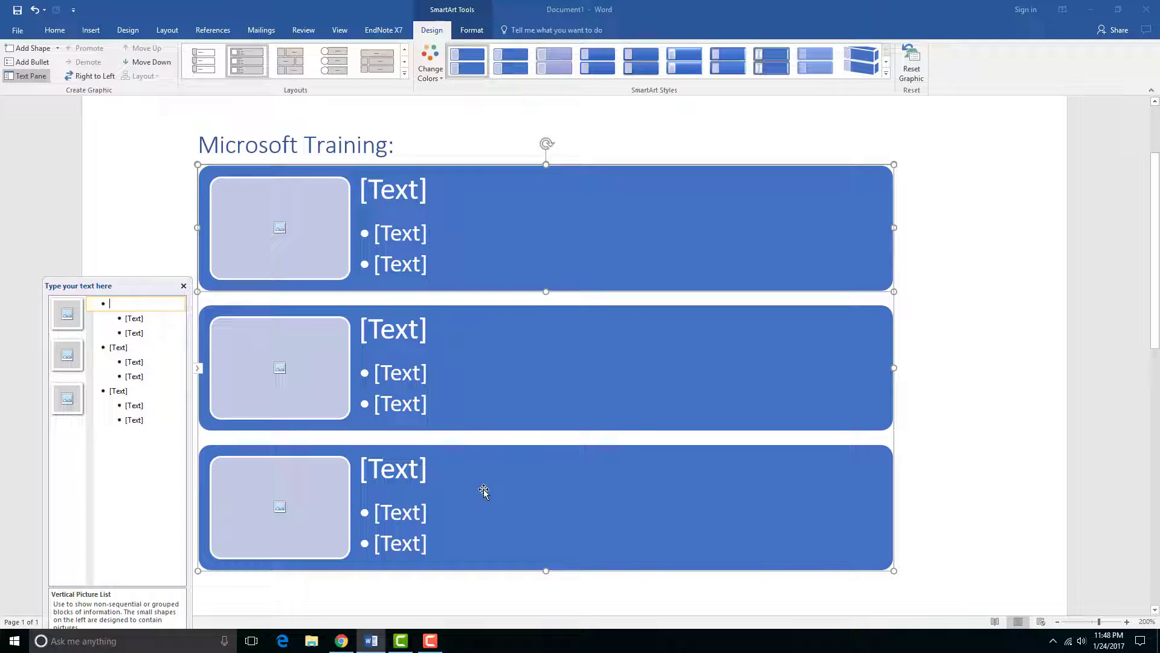
{"action": "left_click", "coordinate": [484, 489]}
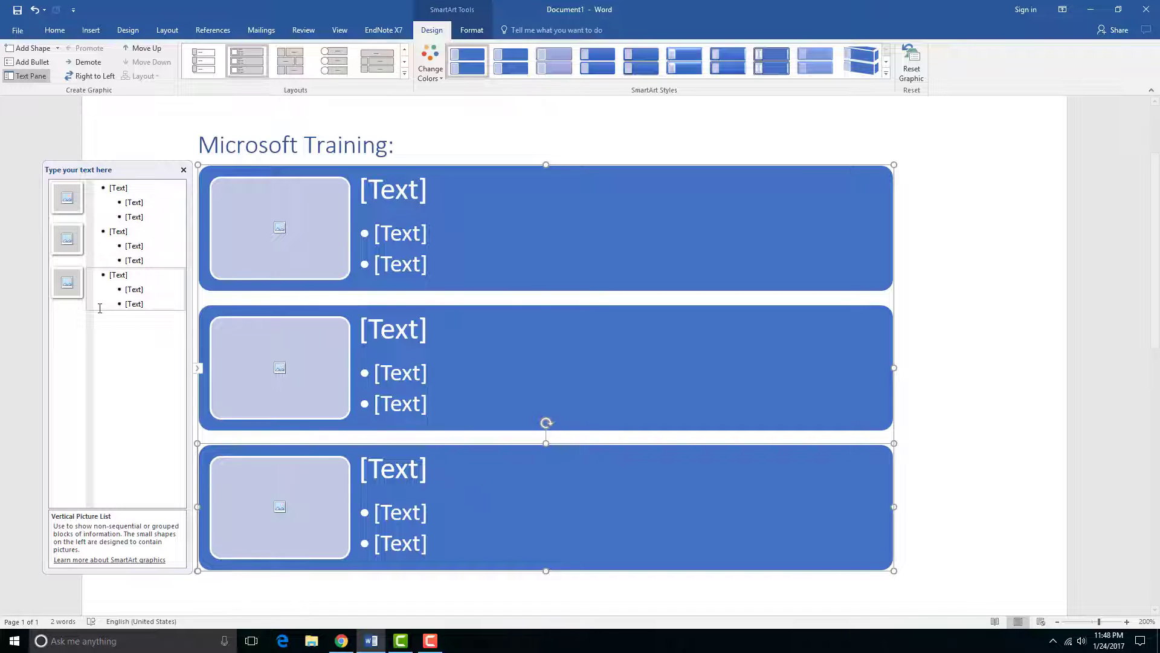
{"action": "key", "text": "Delete"}
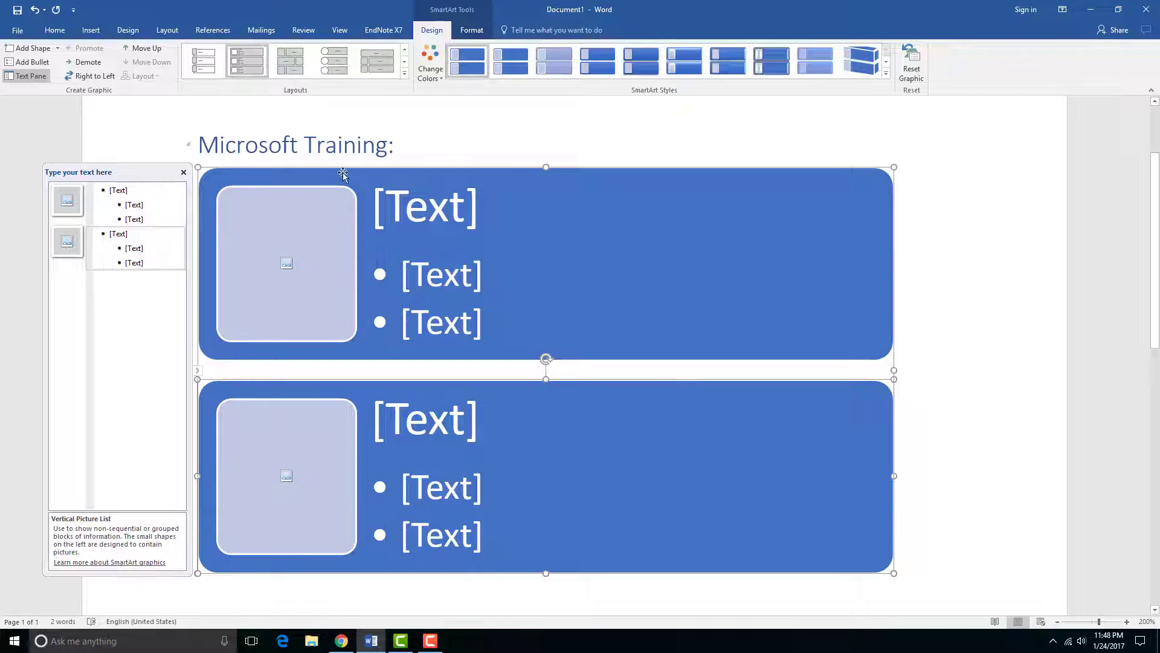
{"action": "left_click", "coordinate": [403, 218]}
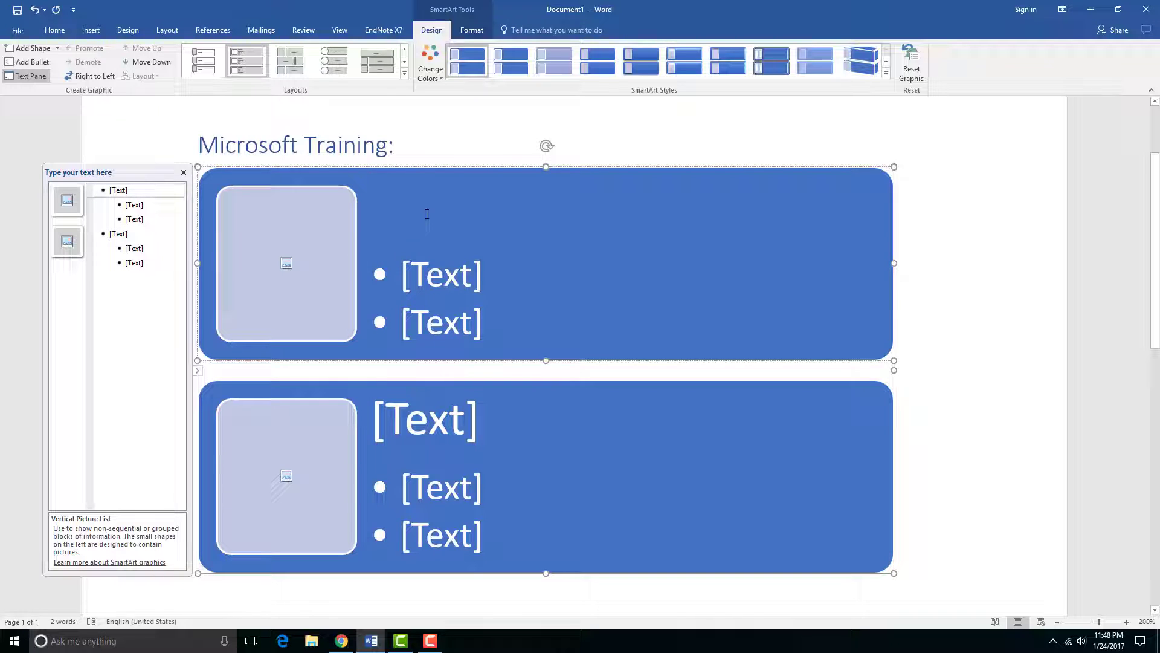
{"action": "type", "text": "Excel"}
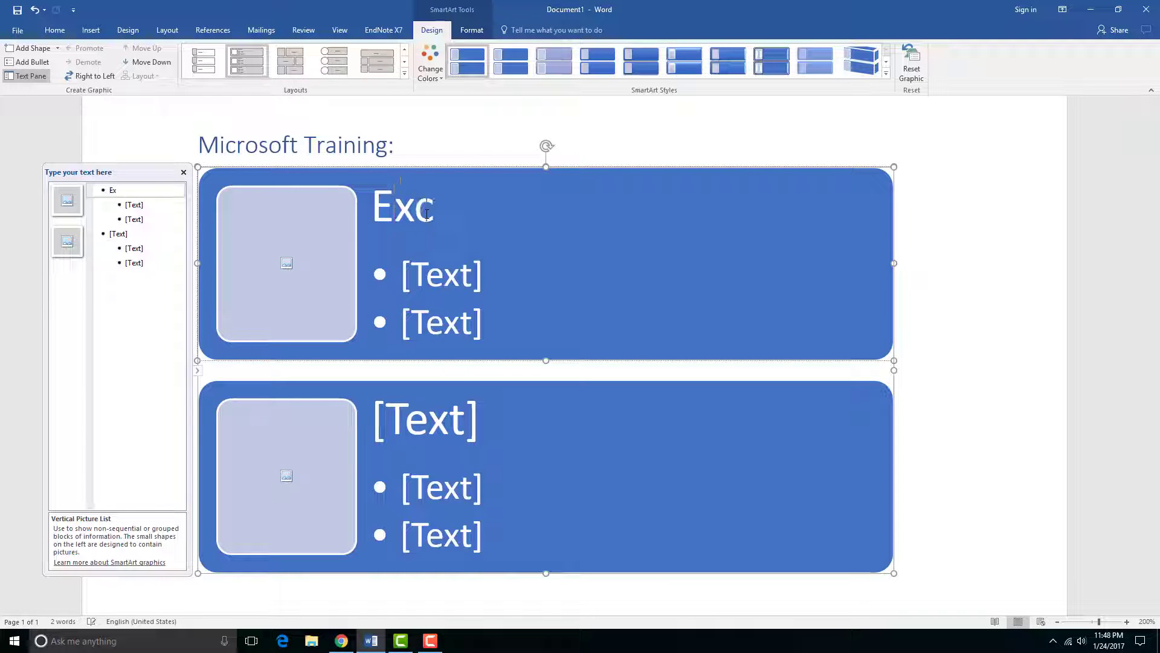
{"action": "left_click", "coordinate": [474, 427]}
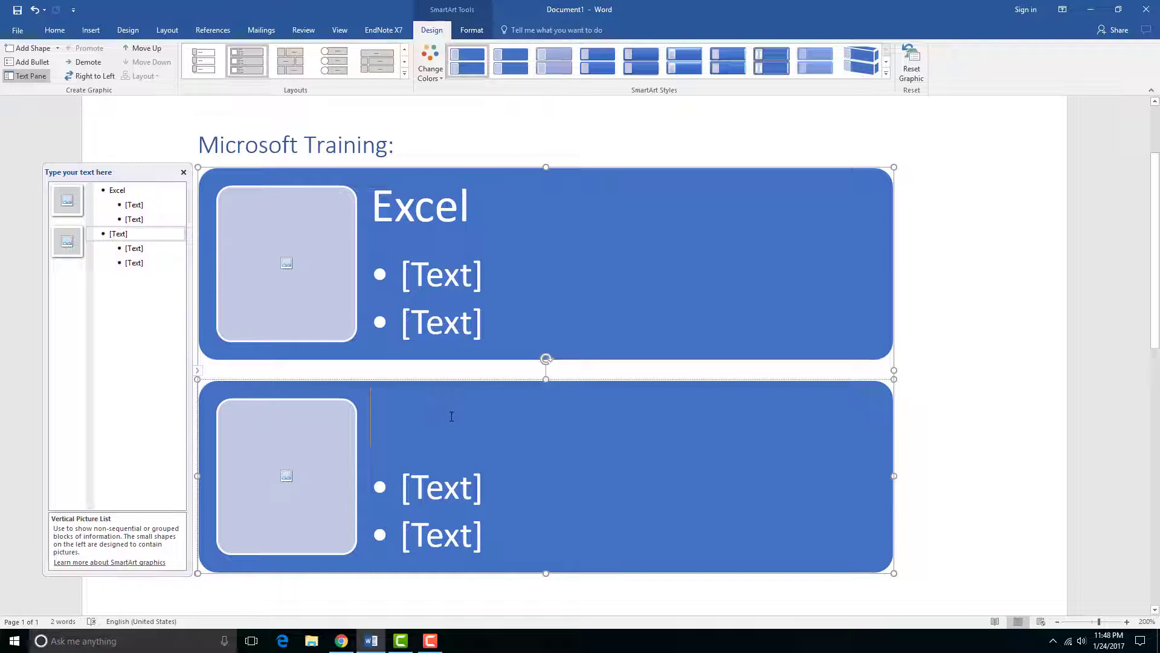
{"action": "type", "text": "PowerPoint"}
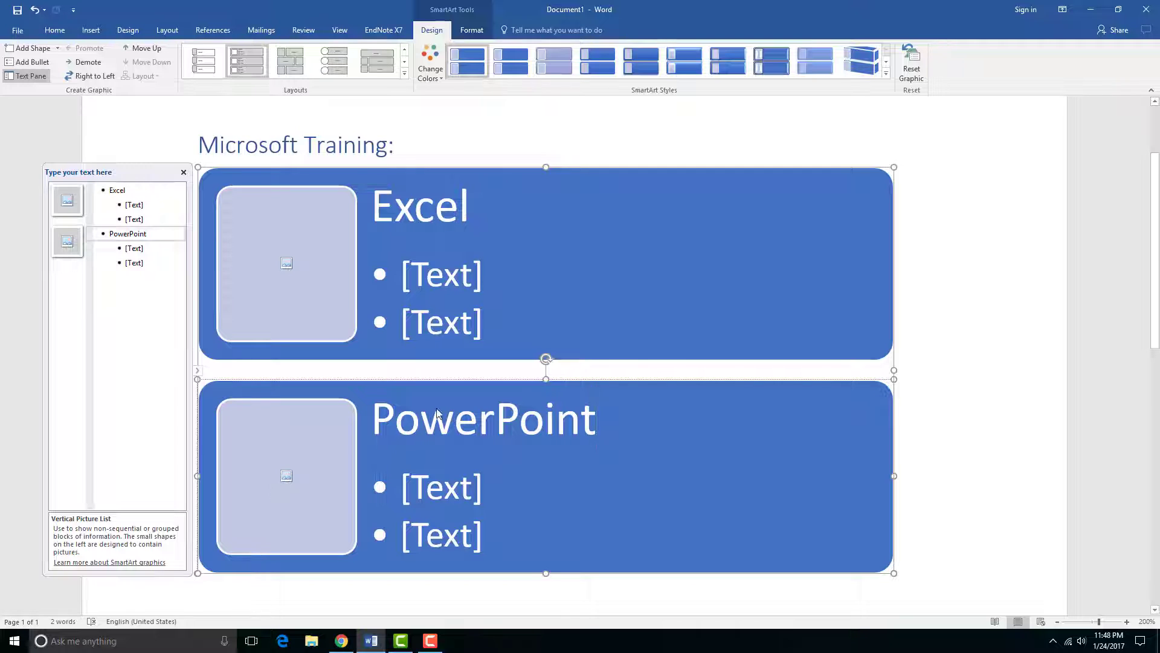
Add bullets Database Analysis, Spreadsheet design under Excel; Presentation tool, Graphic Design under PowerPoint.
{"action": "left_click", "coordinate": [481, 284]}
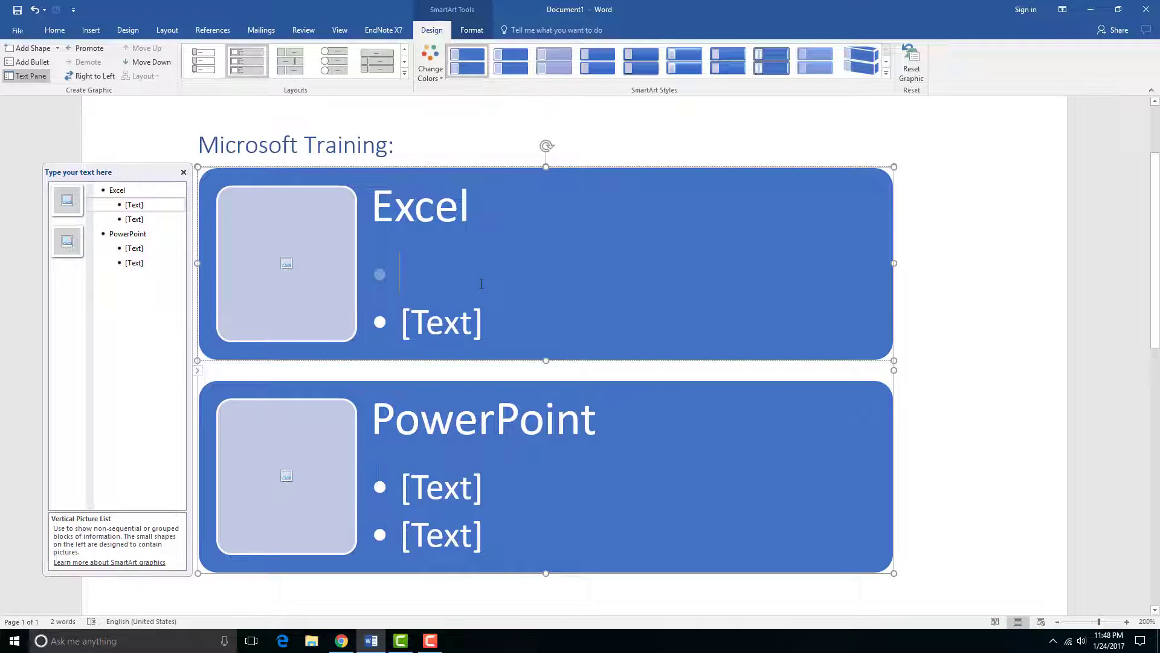
{"action": "type", "text": "Database Analysis"}
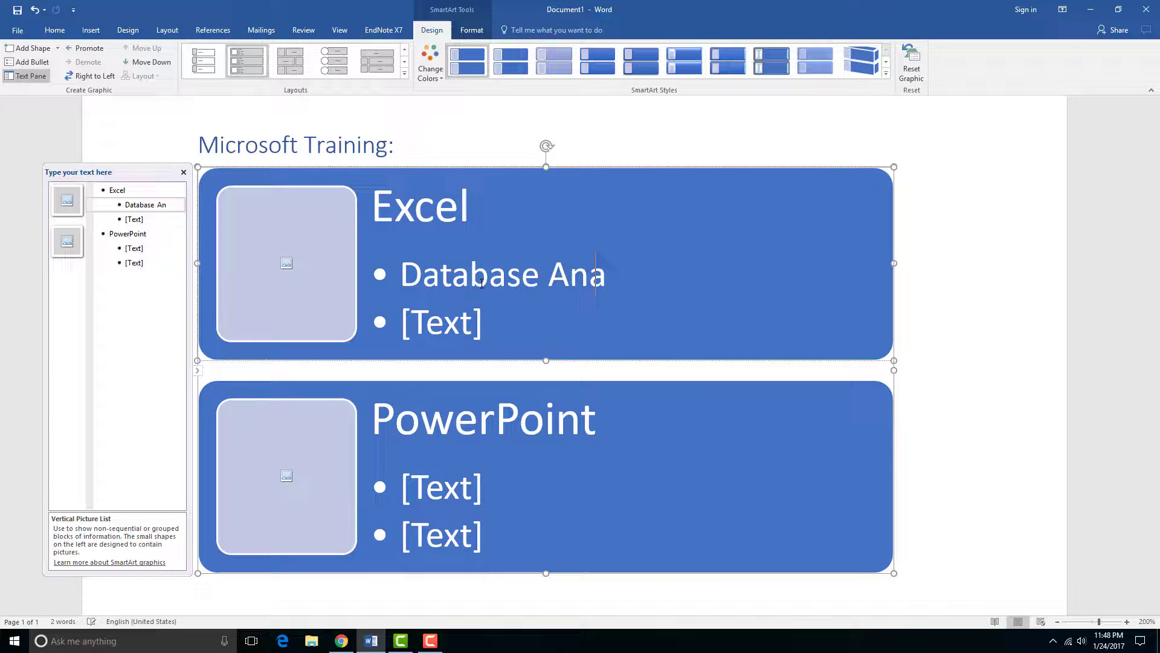
{"action": "left_click", "coordinate": [501, 331]}
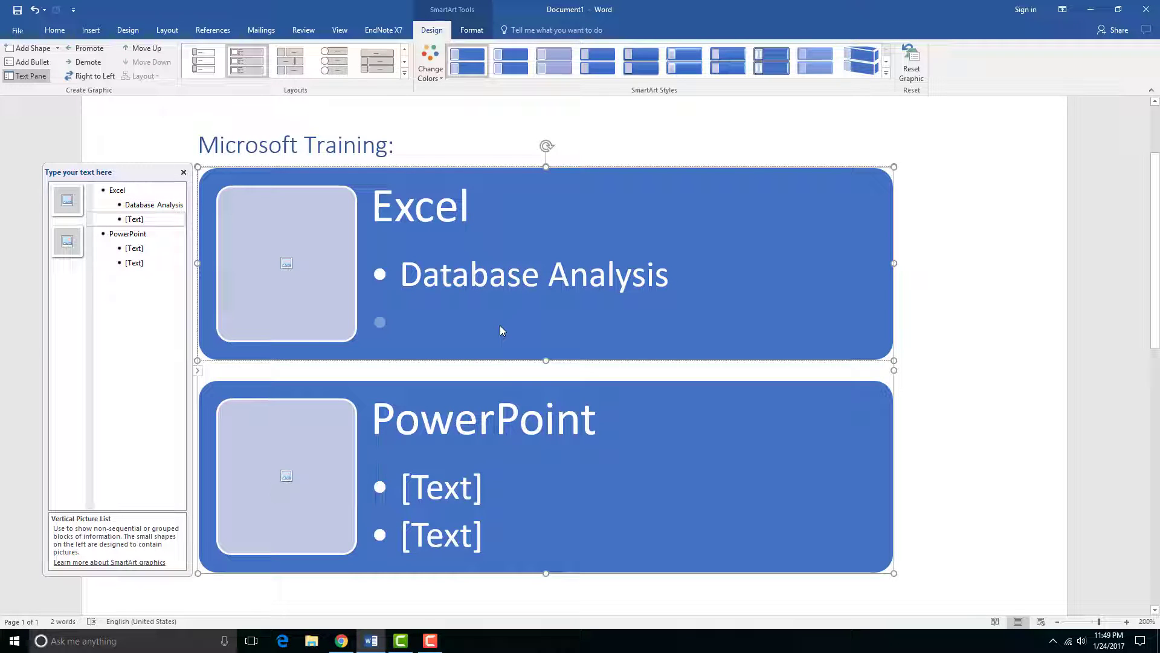
{"action": "type", "text": "Spreadsheet design"}
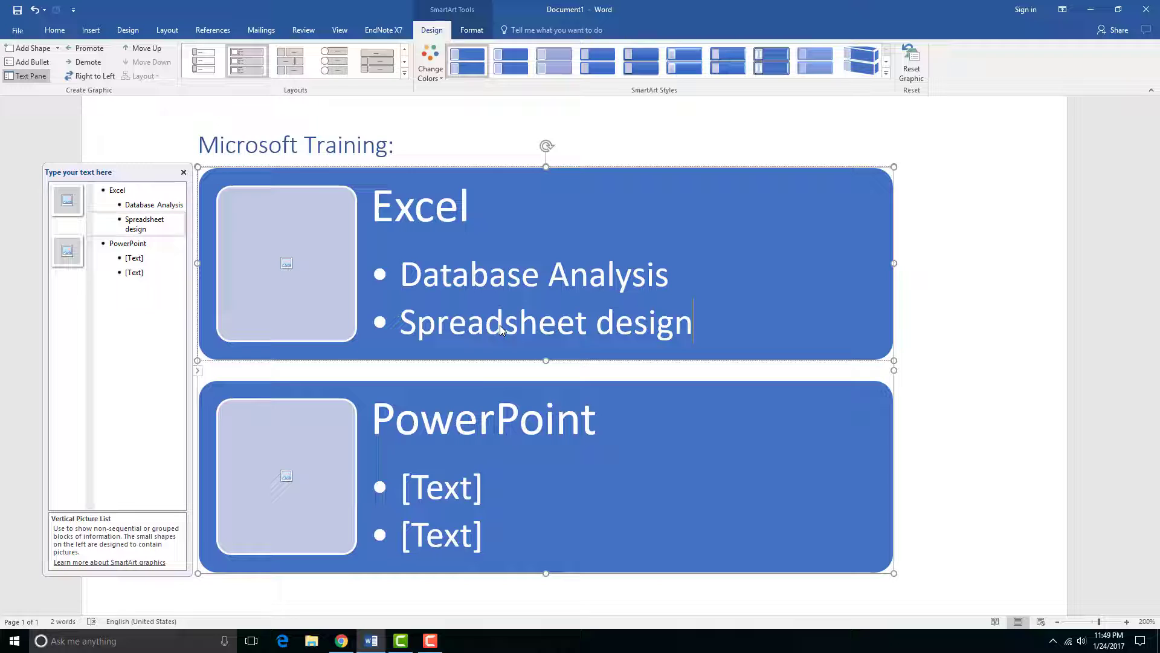
{"action": "left_click", "coordinate": [487, 492]}
{"action": "type", "text": "Presentation tool"}
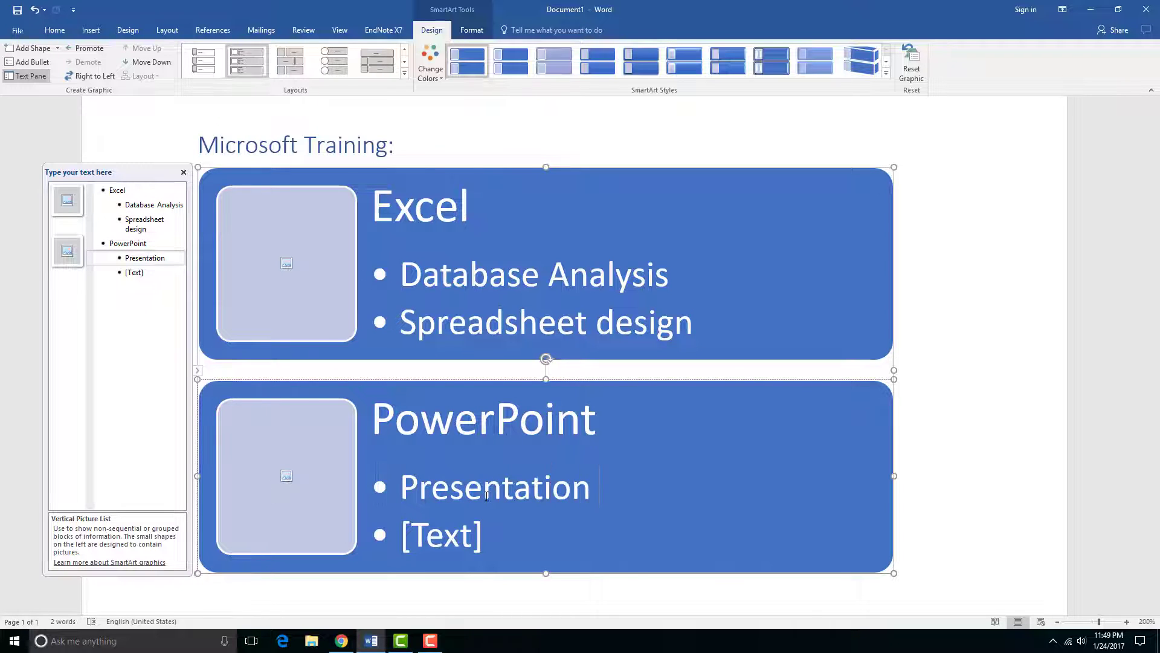
{"action": "left_click", "coordinate": [481, 543]}
{"action": "type", "text": "Graphic Des"}
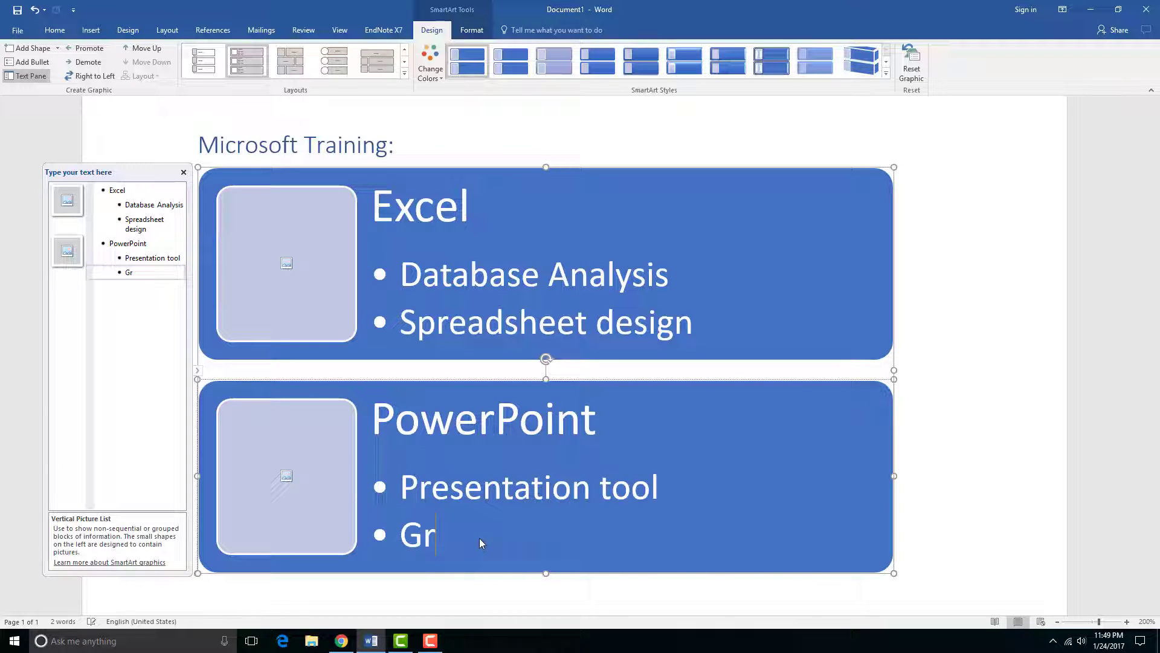
{"action": "type", "text": "ign"}
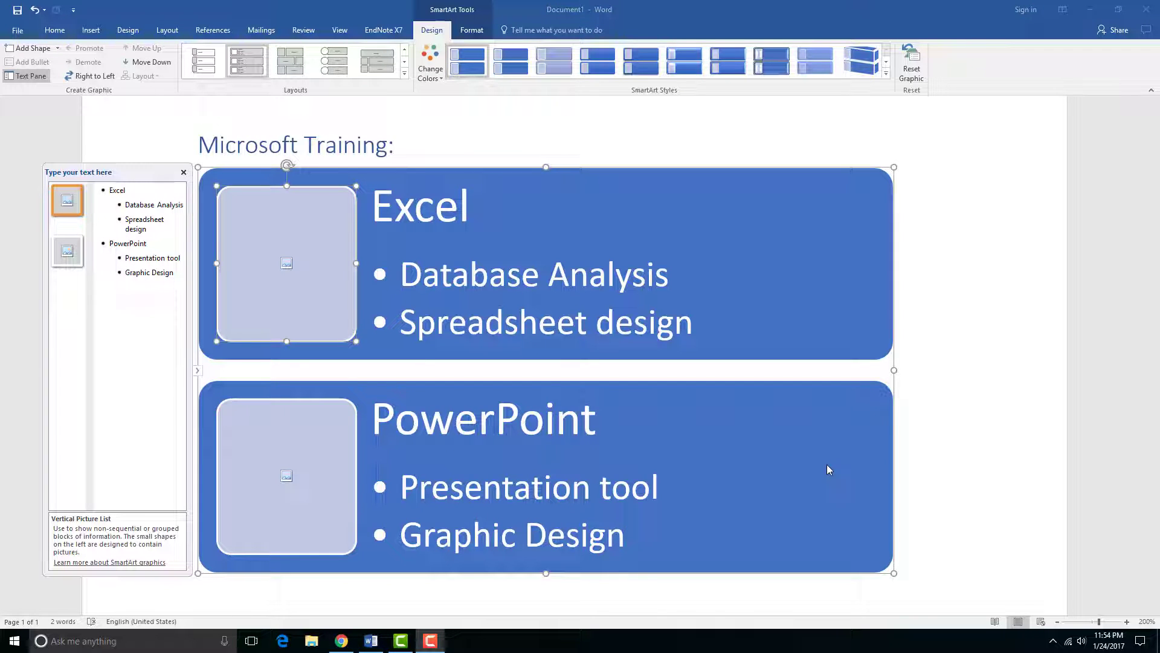
Insert the Excel logo from the Desktop into the first picture placeholder.
{"action": "left_click", "coordinate": [286, 265]}
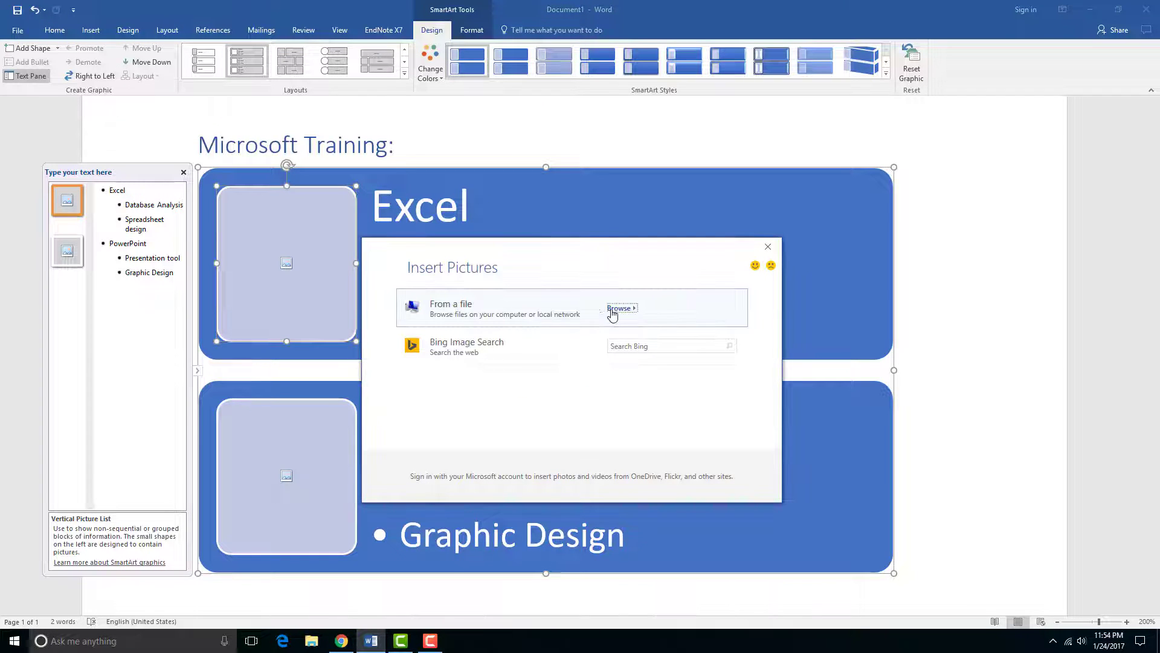
{"action": "left_click", "coordinate": [620, 308]}
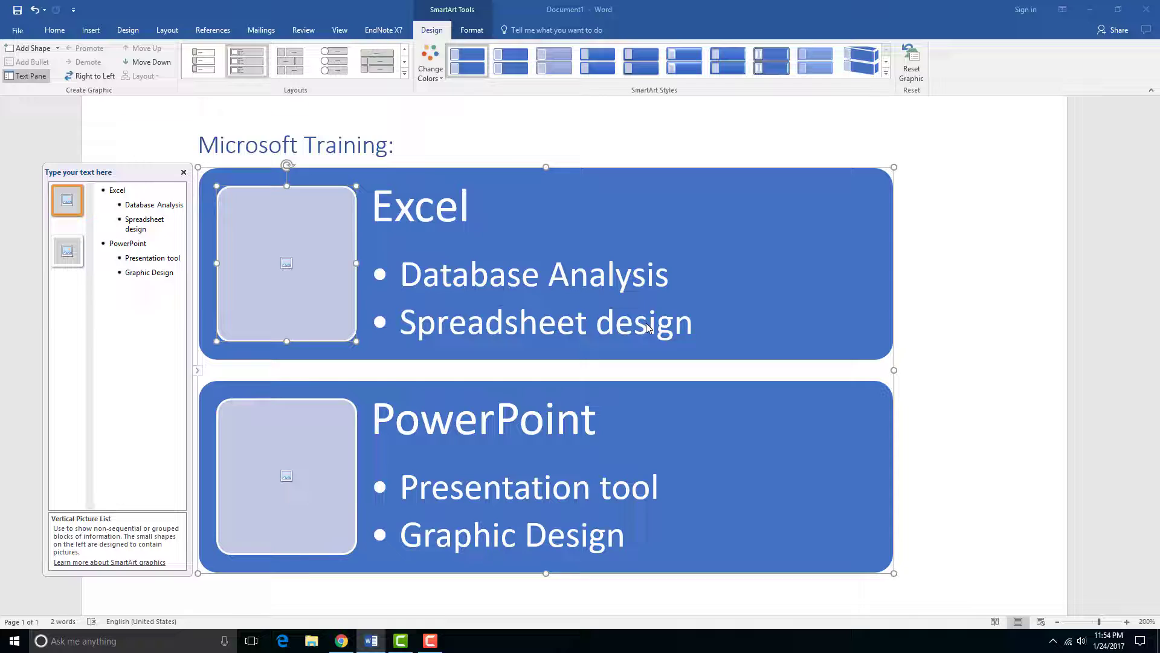
{"action": "scroll", "coordinate": [54, 169], "scroll_direction": "down", "scroll_amount": 3}
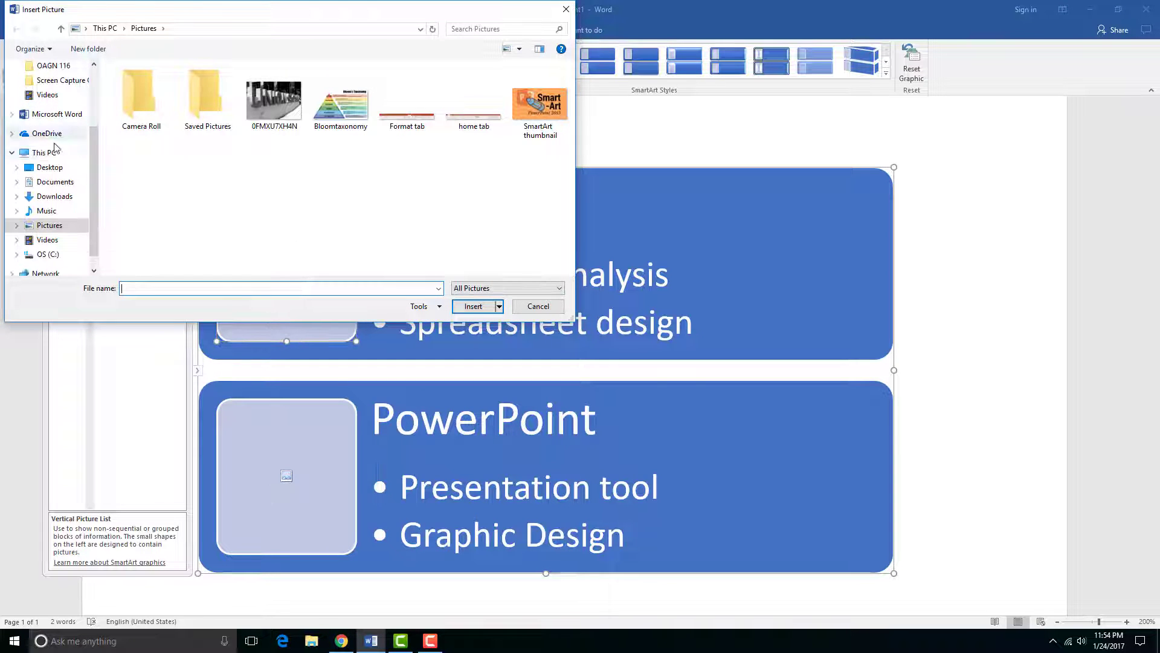
{"action": "left_click", "coordinate": [55, 170]}
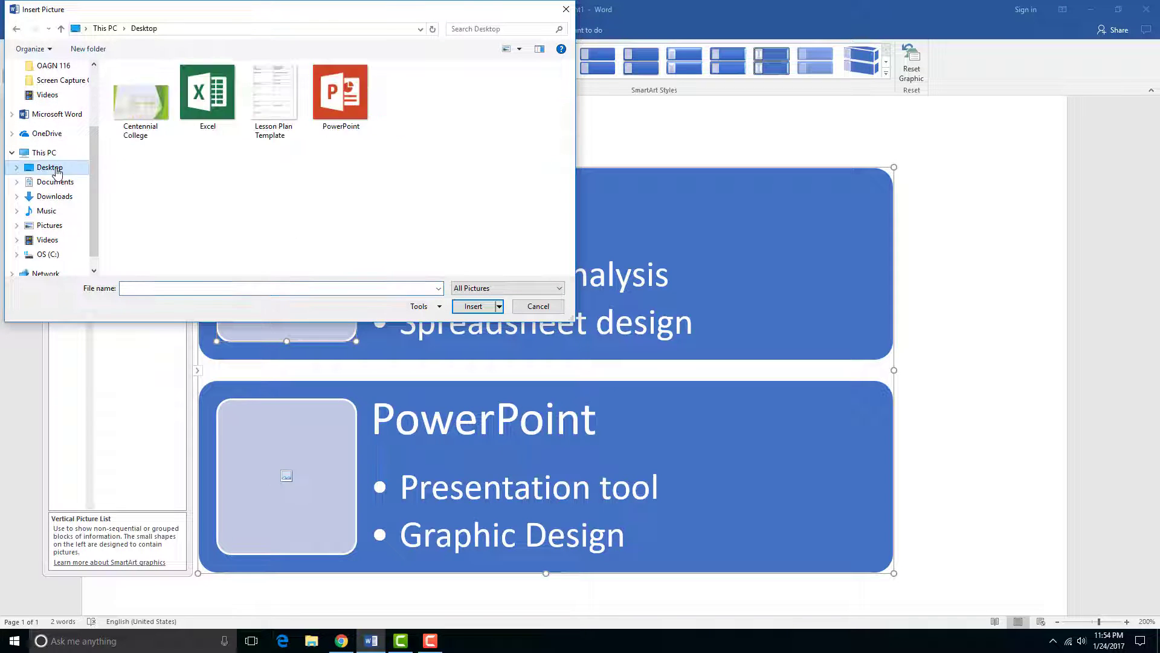
{"action": "double_click", "coordinate": [210, 101]}
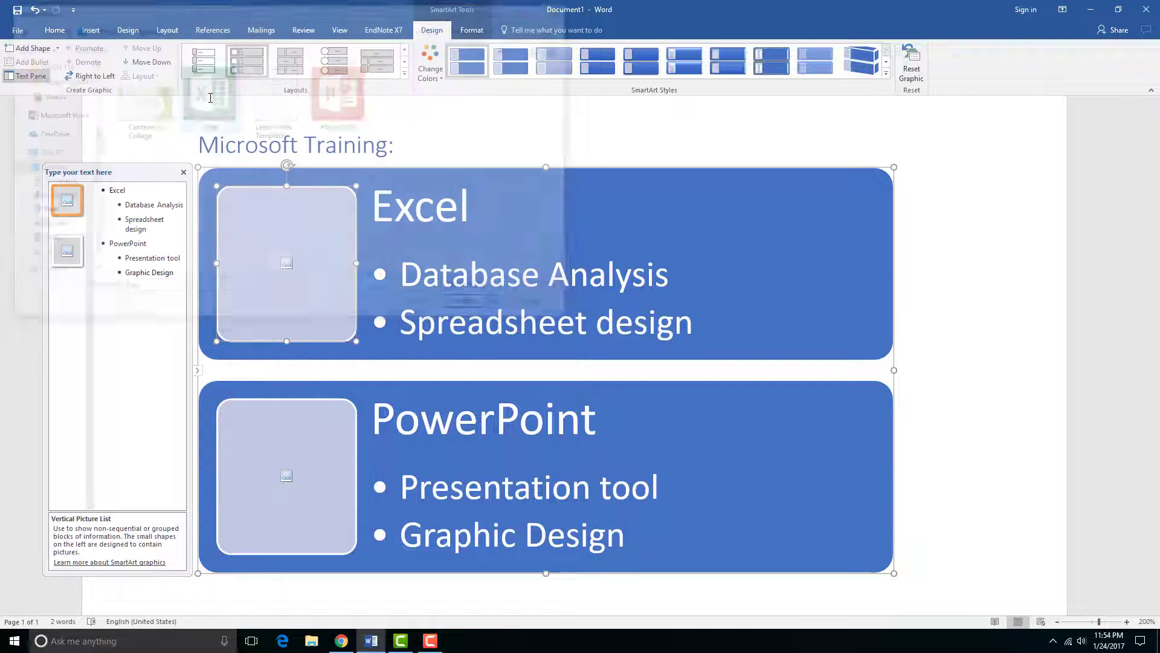
Insert the PowerPoint logo from the Desktop into the second picture placeholder.
{"action": "left_click", "coordinate": [286, 475]}
{"action": "left_click", "coordinate": [625, 309]}
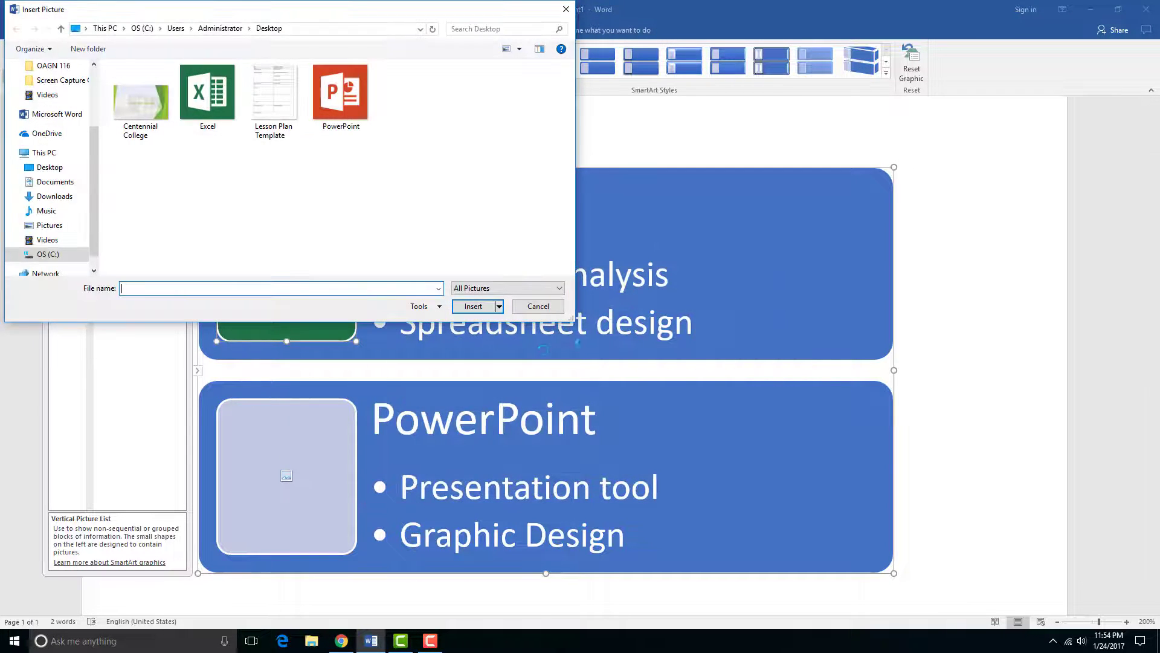
{"action": "double_click", "coordinate": [338, 80]}
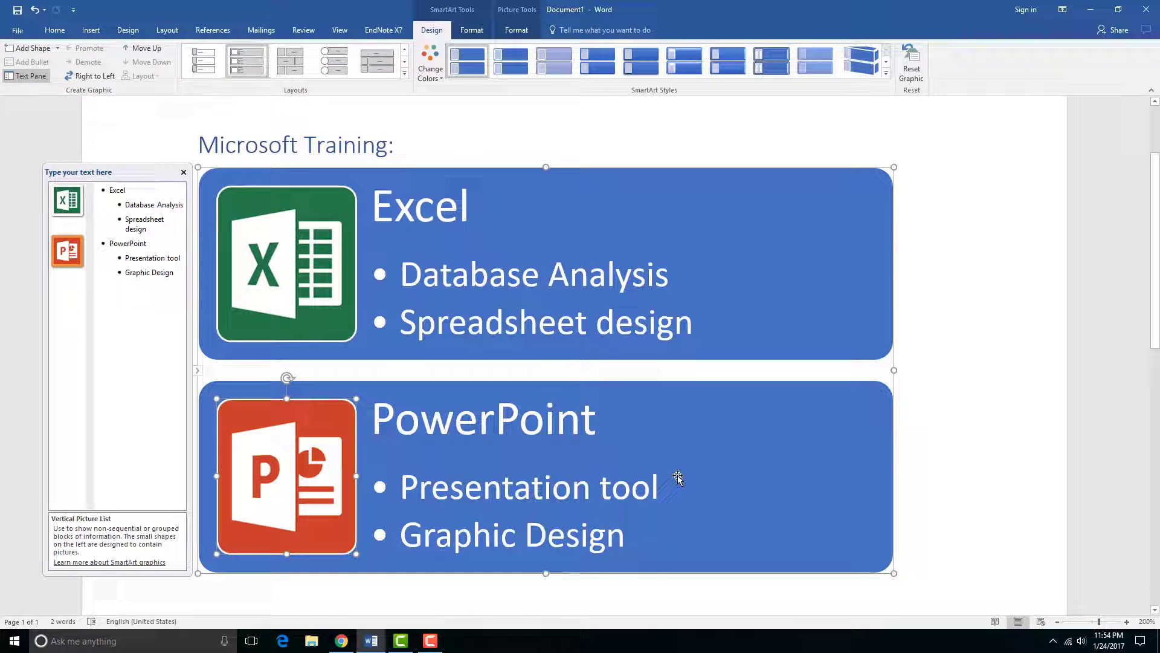
Resize the SmartArt to 3" high by 5" wide and set Top and Bottom text wrapping.
{"action": "left_click", "coordinate": [646, 168]}
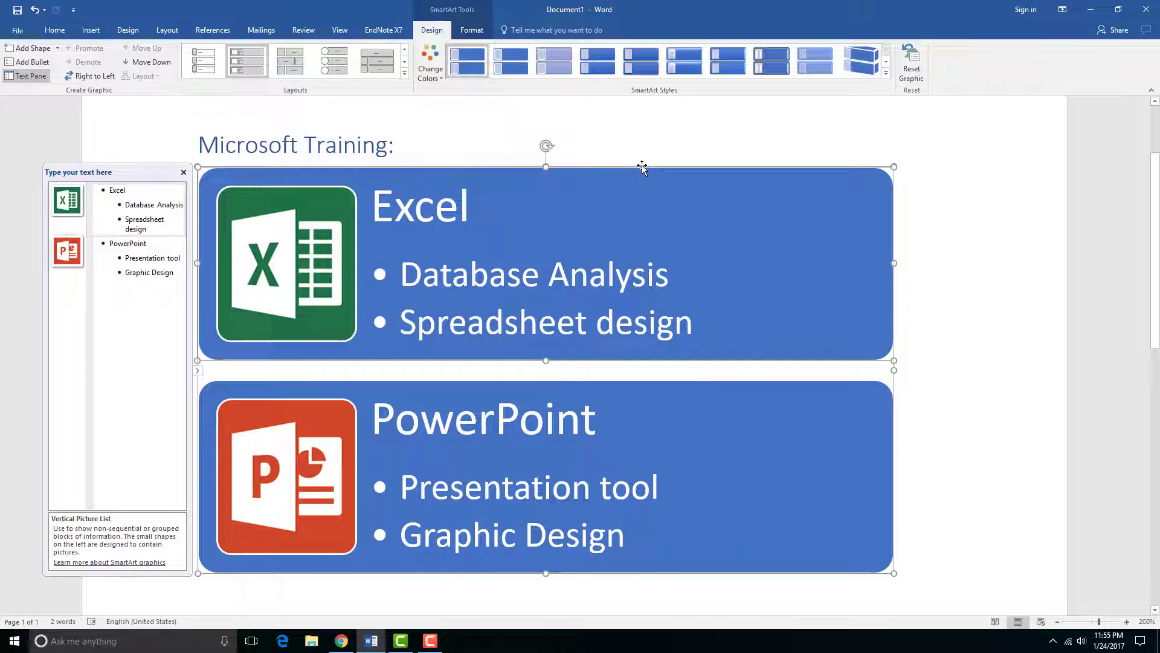
{"action": "left_click", "coordinate": [472, 30]}
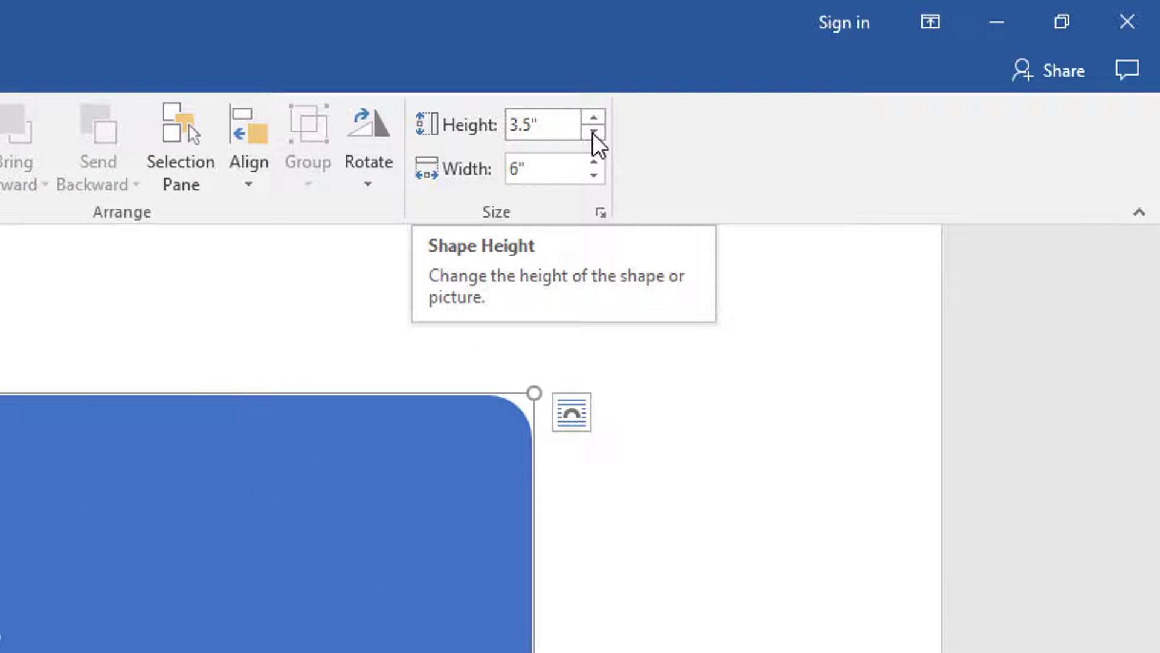
{"action": "left_click", "coordinate": [593, 132]}
{"action": "left_click", "coordinate": [592, 132]}
{"action": "left_click", "coordinate": [593, 132]}
{"action": "left_click", "coordinate": [592, 133]}
{"action": "left_click", "coordinate": [593, 133]}
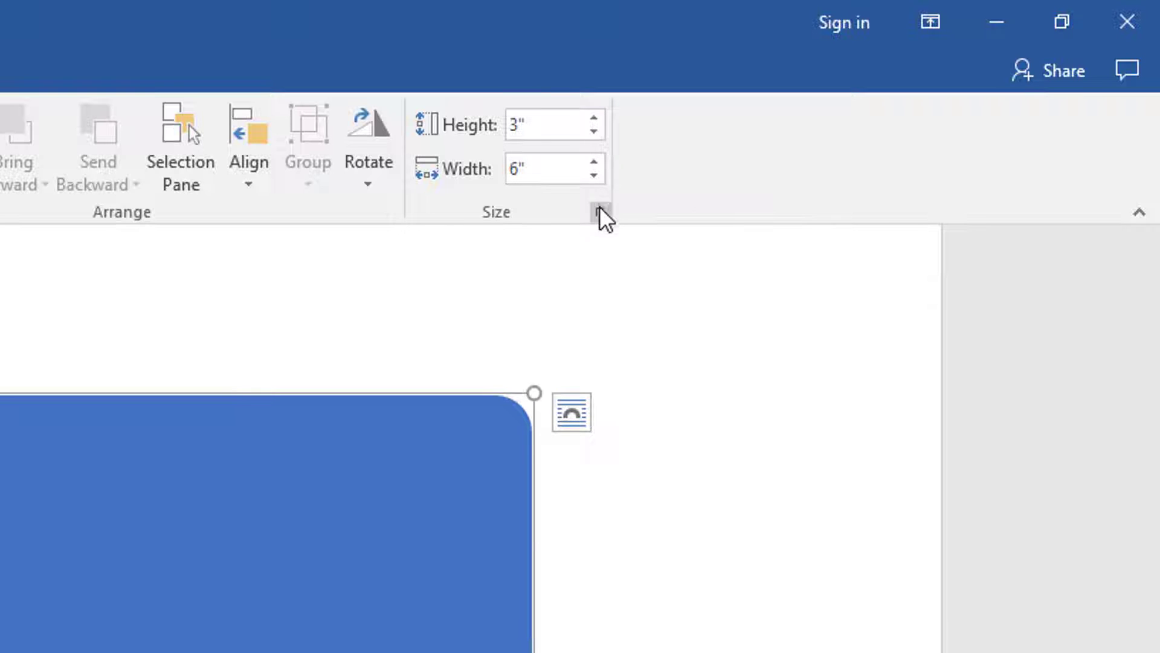
{"action": "left_click", "coordinate": [593, 177]}
{"action": "left_click", "coordinate": [593, 176]}
{"action": "left_click", "coordinate": [594, 176]}
{"action": "left_click", "coordinate": [593, 176]}
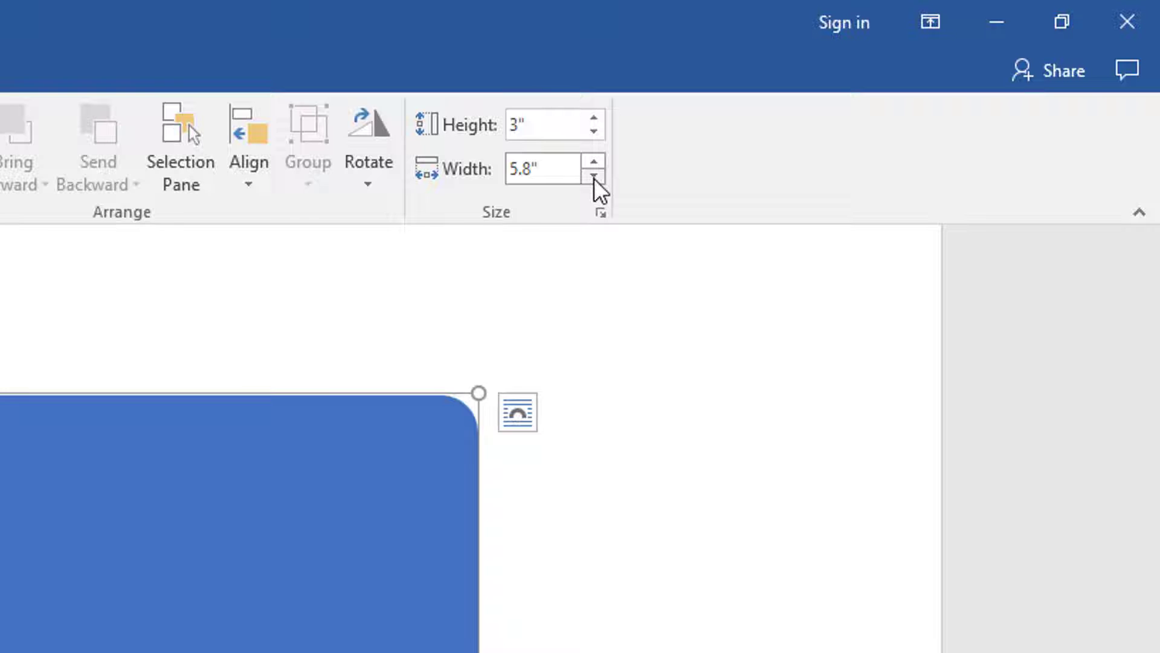
{"action": "left_click", "coordinate": [594, 177]}
{"action": "left_click", "coordinate": [594, 177]}
{"action": "left_click", "coordinate": [593, 177]}
{"action": "left_click", "coordinate": [594, 176]}
{"action": "left_click", "coordinate": [593, 177]}
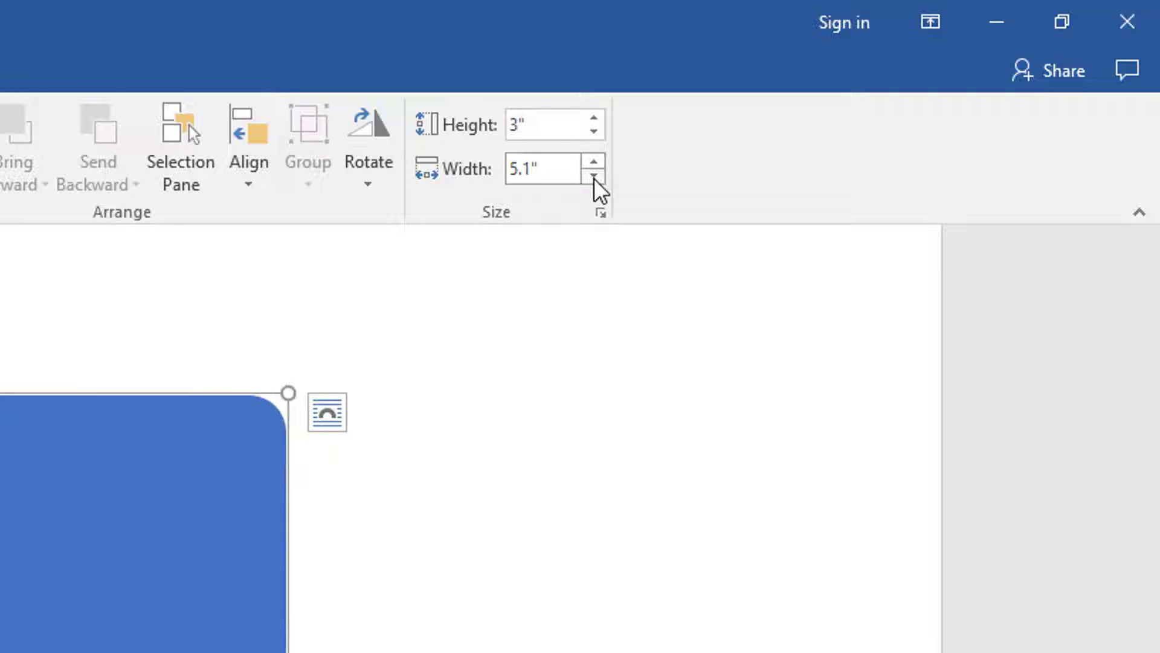
{"action": "left_click", "coordinate": [593, 176]}
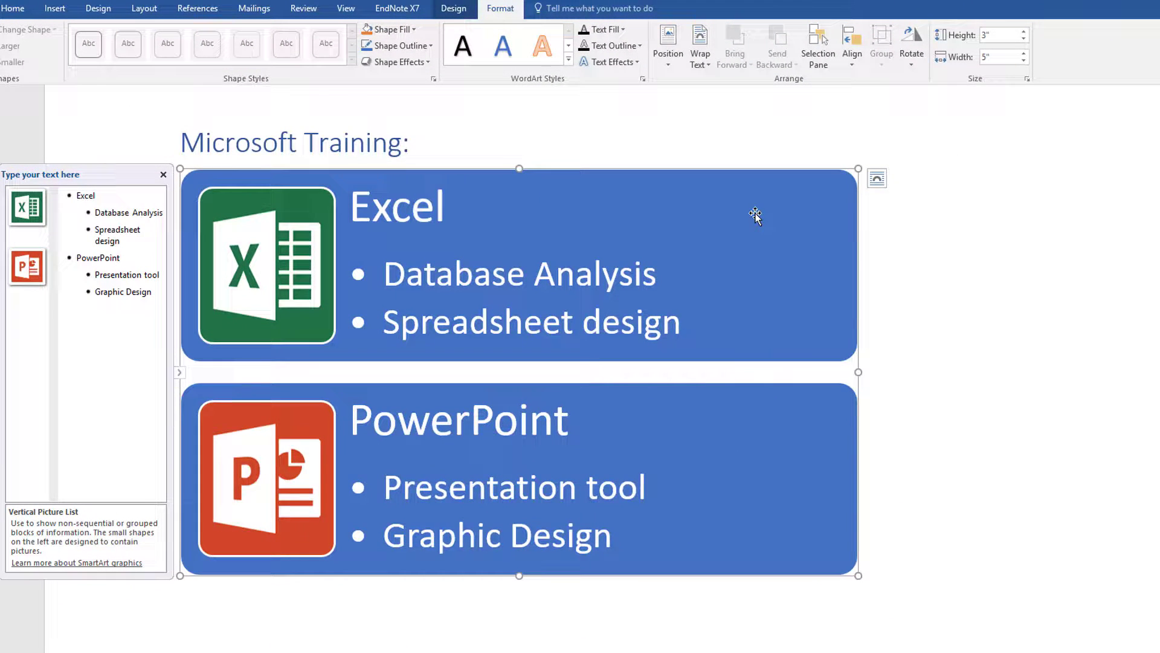
{"action": "left_click", "coordinate": [707, 63]}
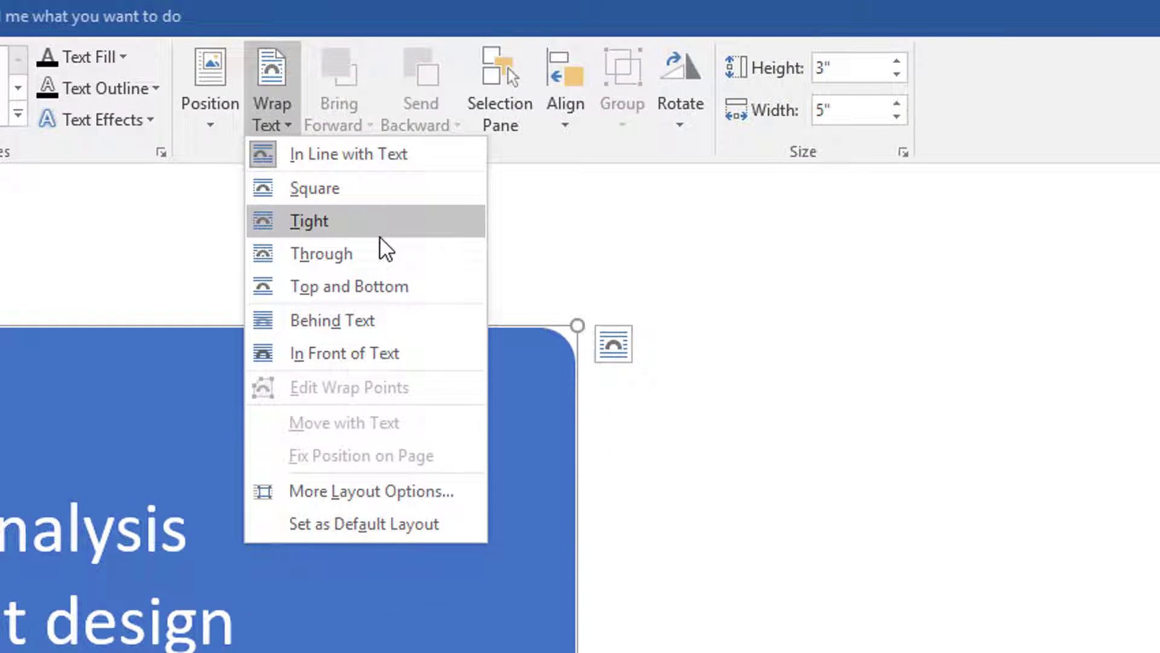
{"action": "left_click", "coordinate": [350, 284]}
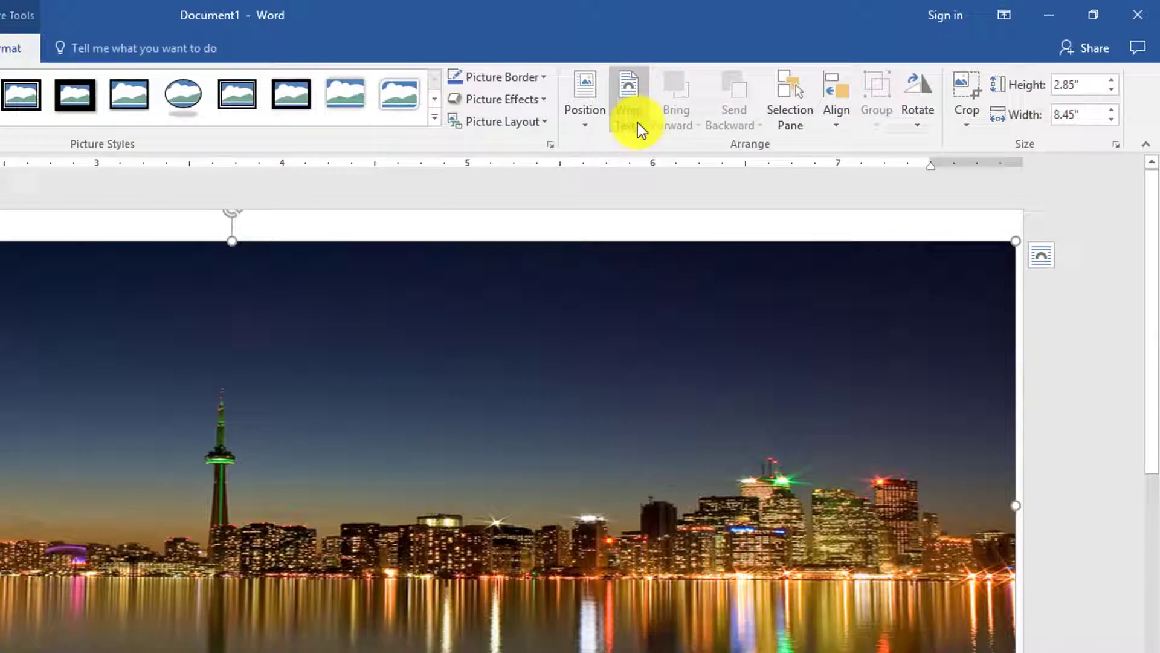
Set the skyline photo's text wrapping to Behind Text.
{"action": "left_click", "coordinate": [829, 78]}
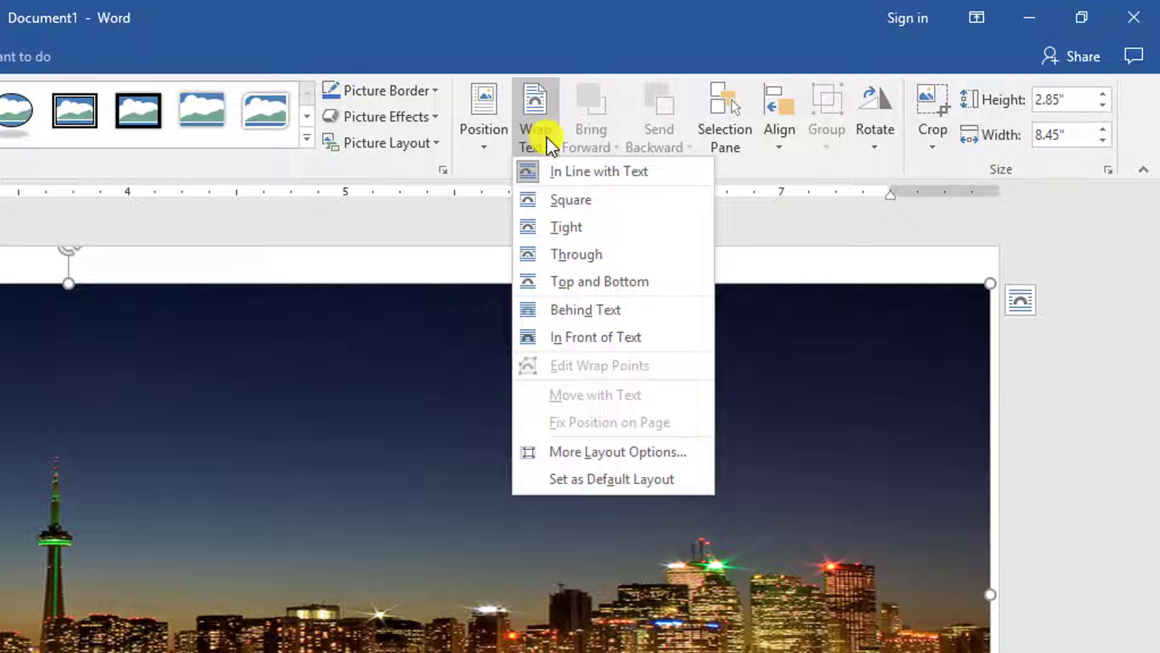
{"action": "left_click", "coordinate": [586, 309]}
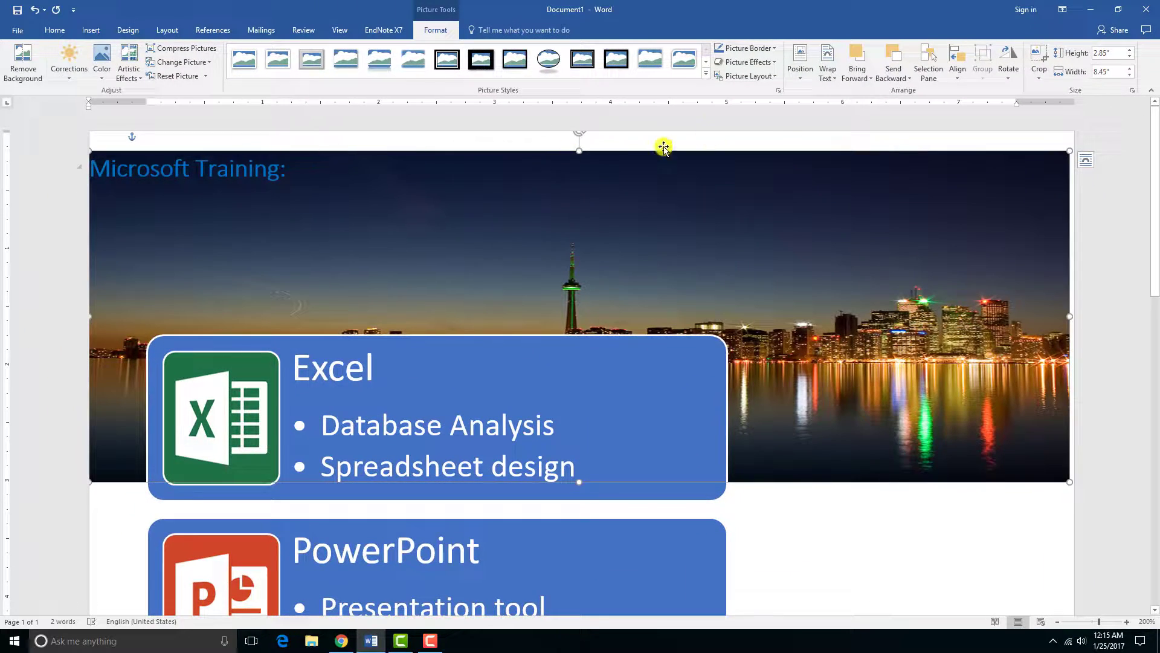
{"action": "left_click", "coordinate": [802, 79]}
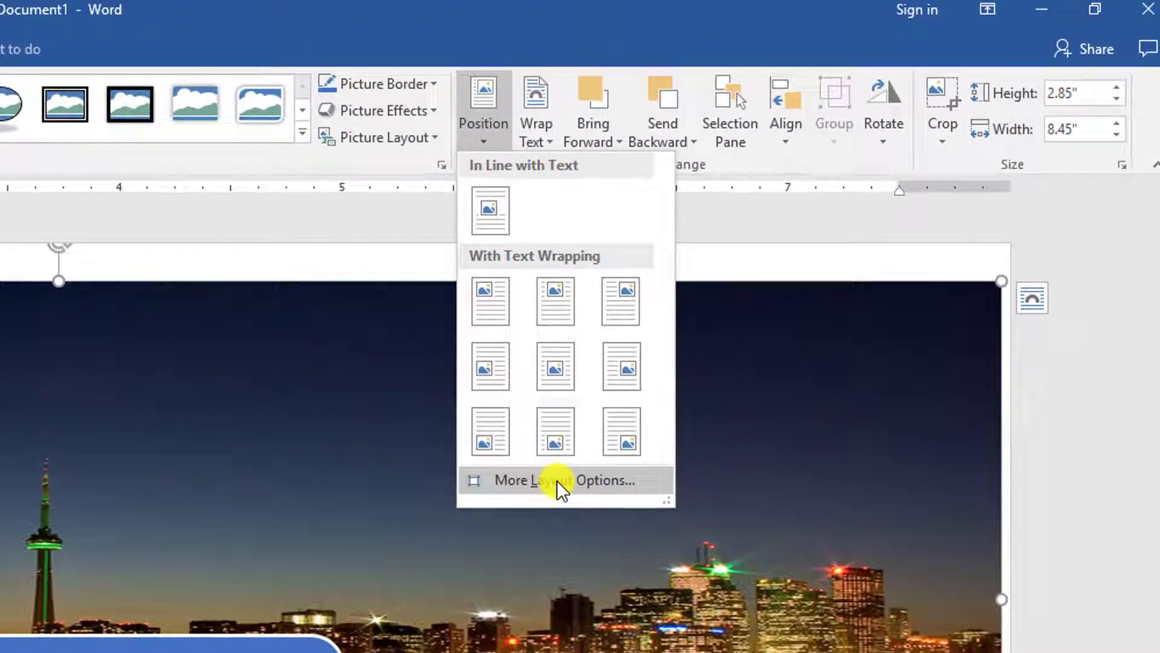
Position the skyline photo Top-aligned vertically and Centered horizontally, both relative to the Page.
{"action": "left_click", "coordinate": [569, 481]}
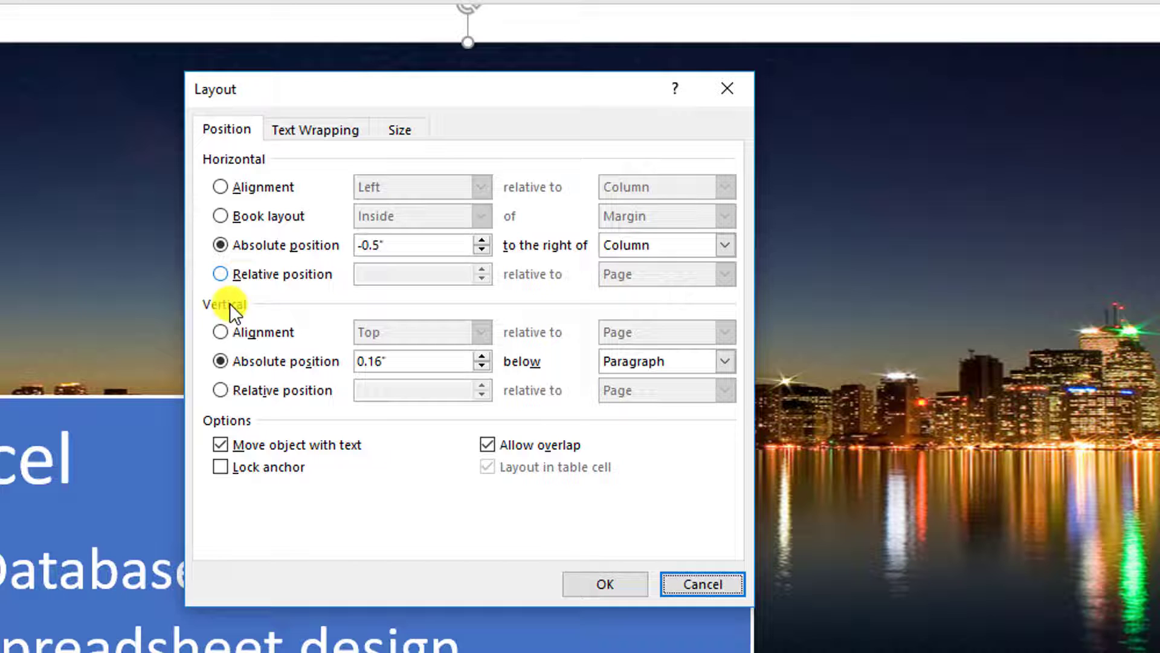
{"action": "left_click", "coordinate": [223, 335]}
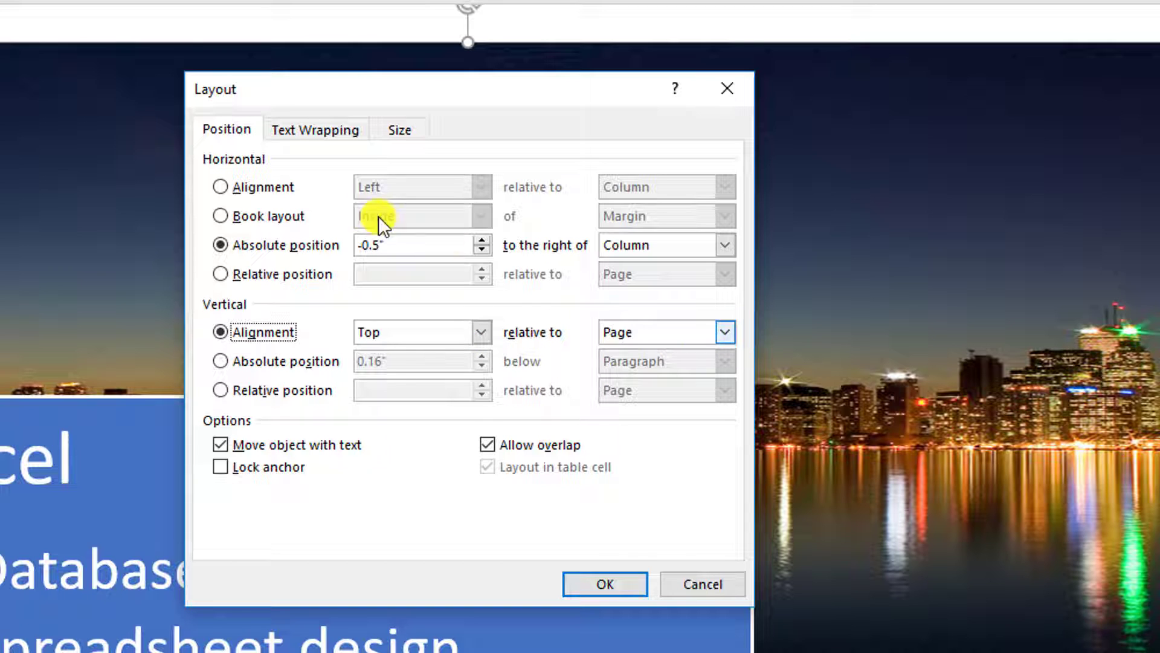
{"action": "left_click", "coordinate": [221, 187]}
{"action": "left_click", "coordinate": [488, 188]}
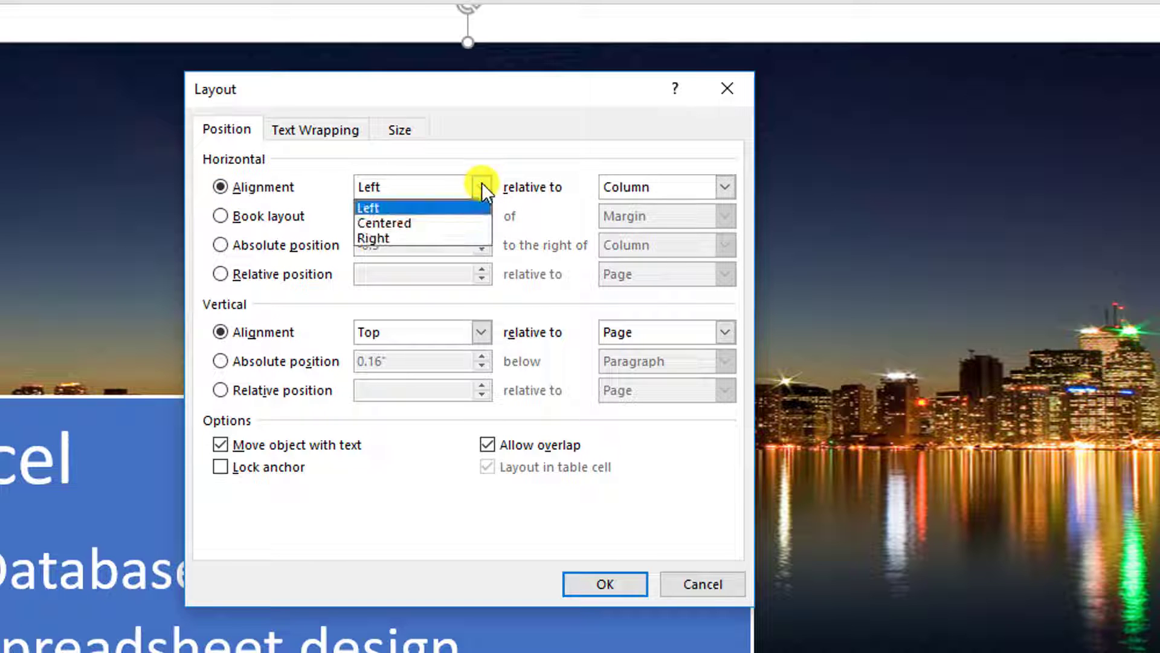
{"action": "left_click", "coordinate": [473, 217]}
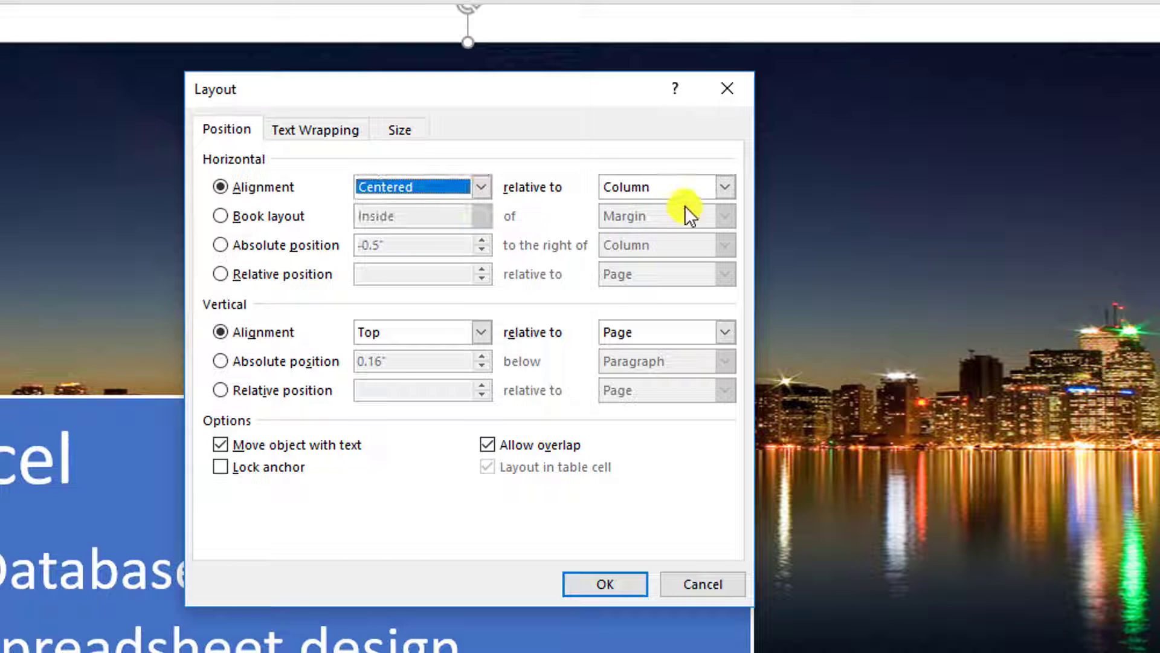
{"action": "left_click", "coordinate": [725, 186]}
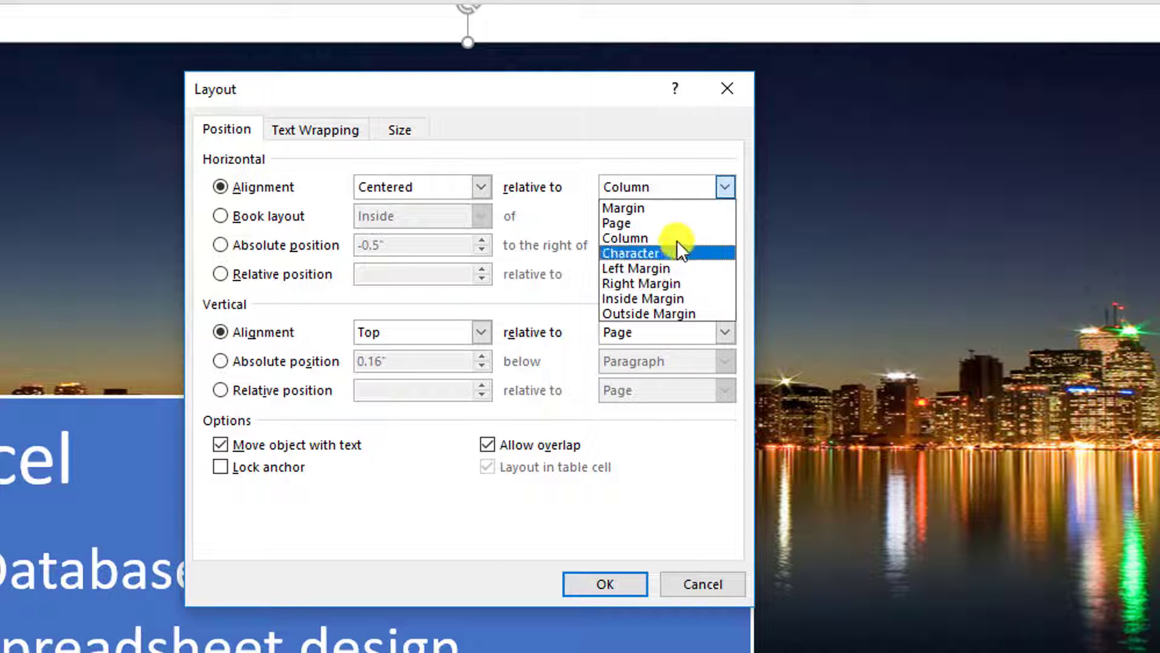
{"action": "left_click", "coordinate": [675, 224]}
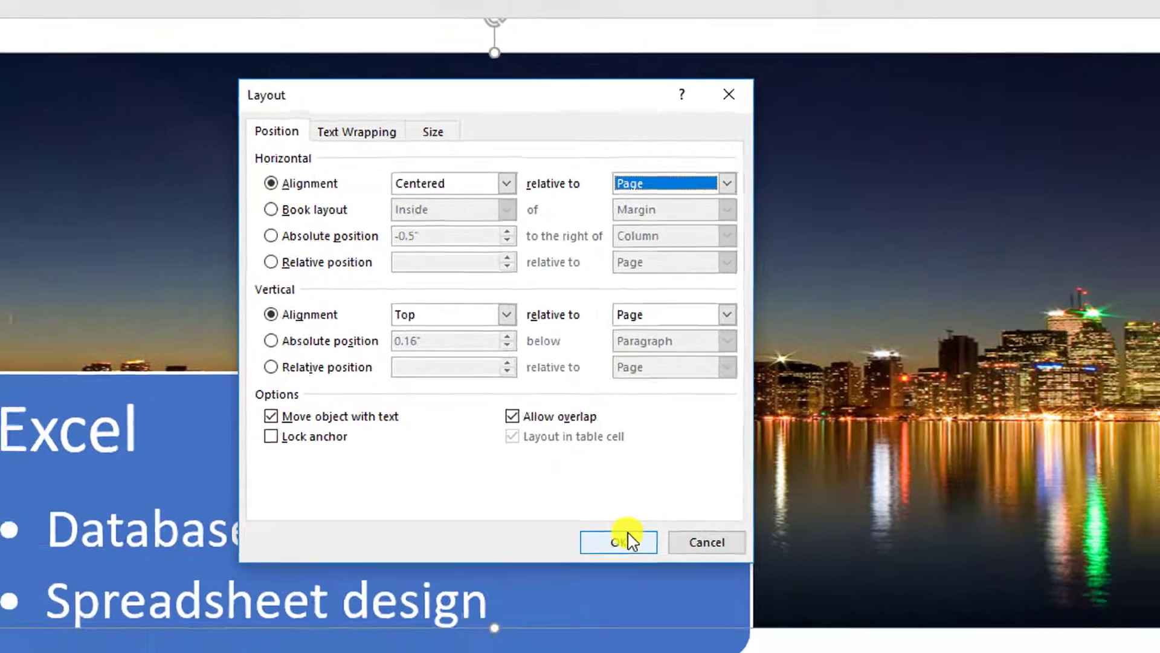
{"action": "left_click", "coordinate": [616, 578]}
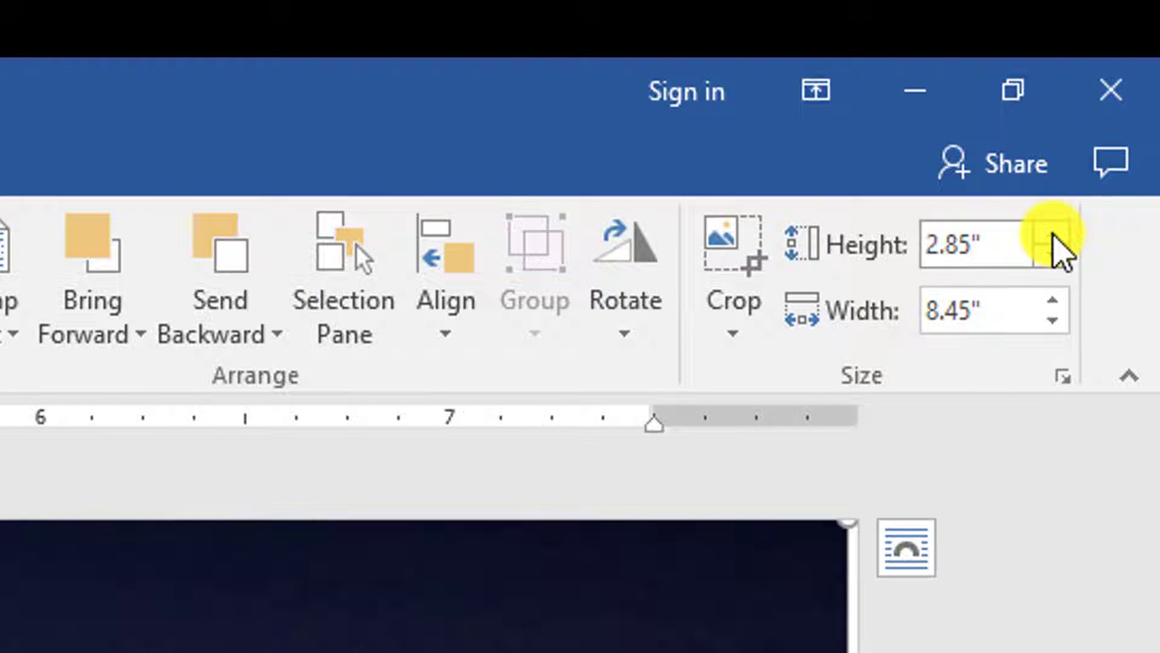
Increase the skyline picture's height to 3 inches.
{"action": "left_click", "coordinate": [1053, 237]}
{"action": "left_click", "coordinate": [1054, 237]}
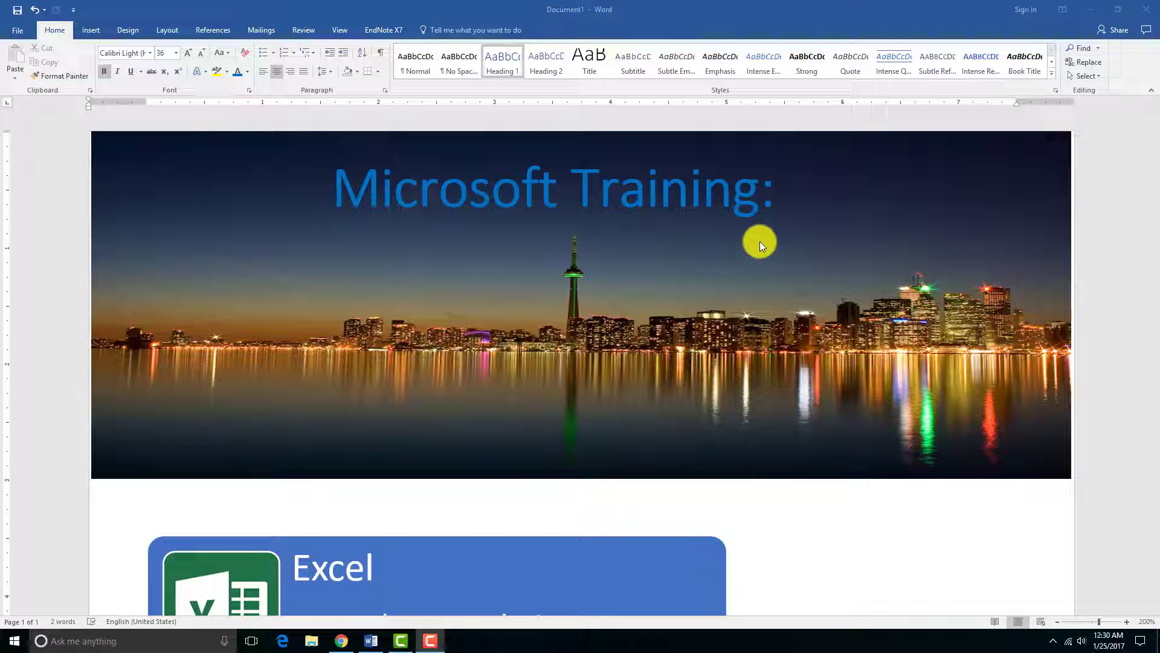
Apply the Washout recolor to the skyline picture.
{"action": "left_click", "coordinate": [241, 197]}
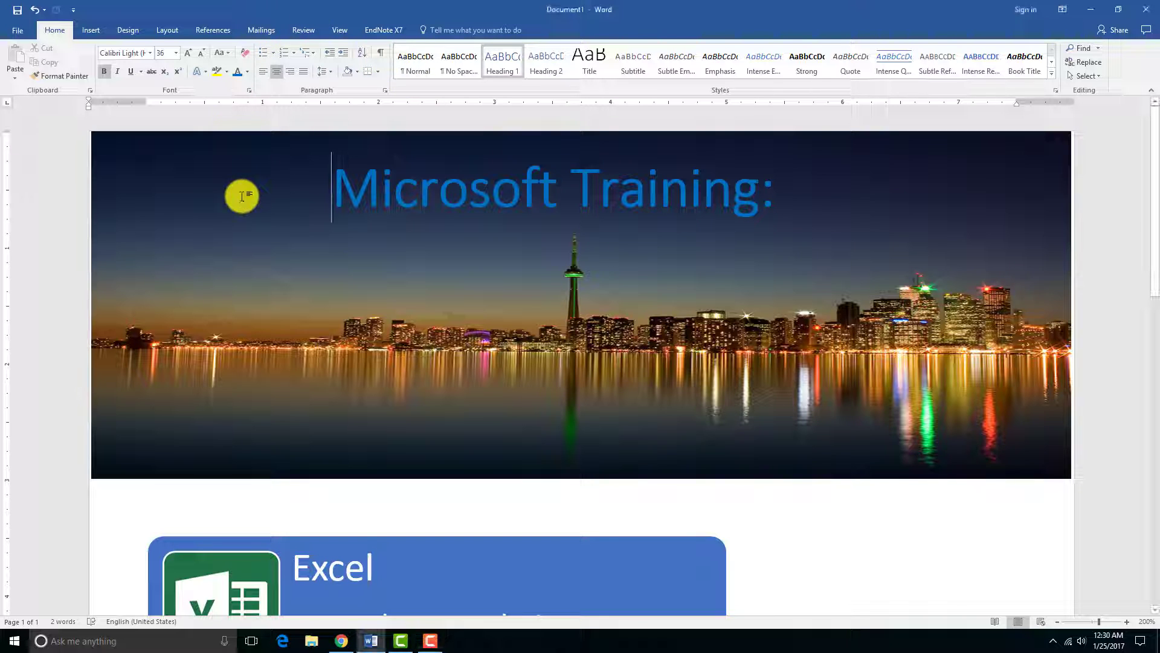
{"action": "left_click", "coordinate": [292, 284]}
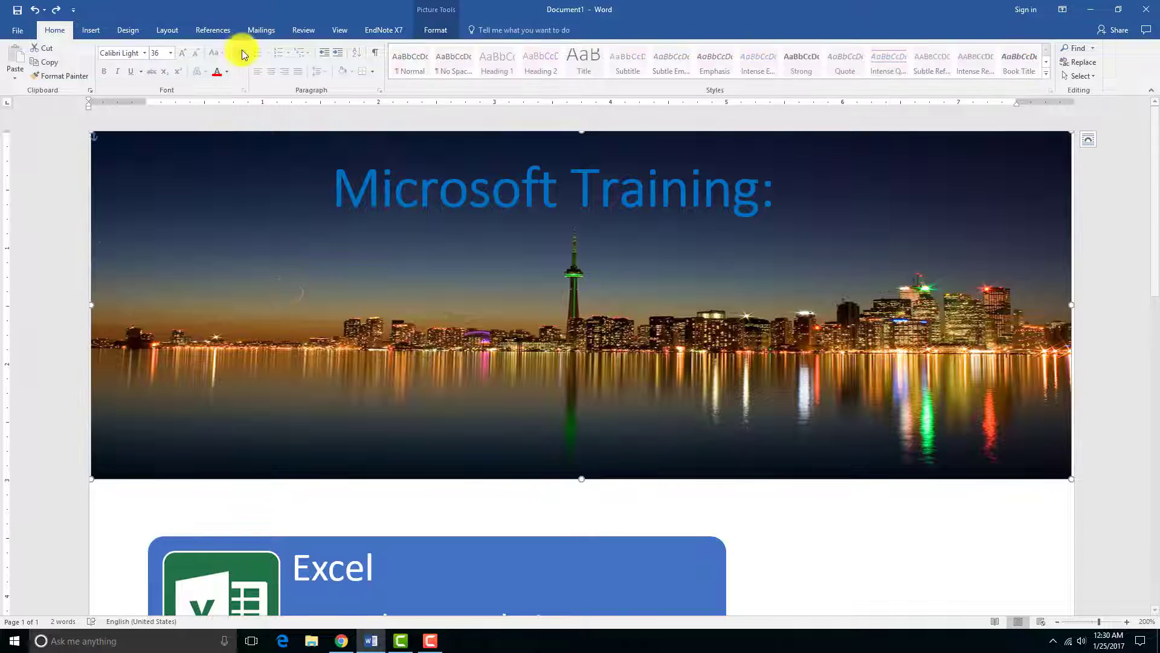
{"action": "left_click", "coordinate": [436, 30]}
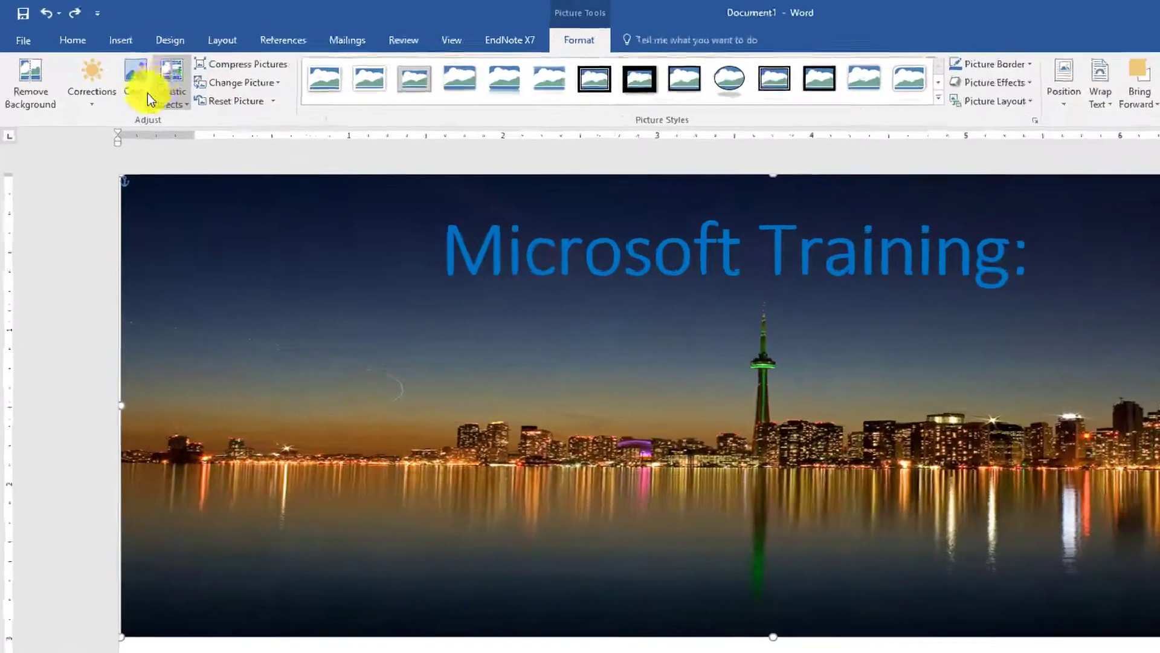
{"action": "left_click", "coordinate": [102, 73]}
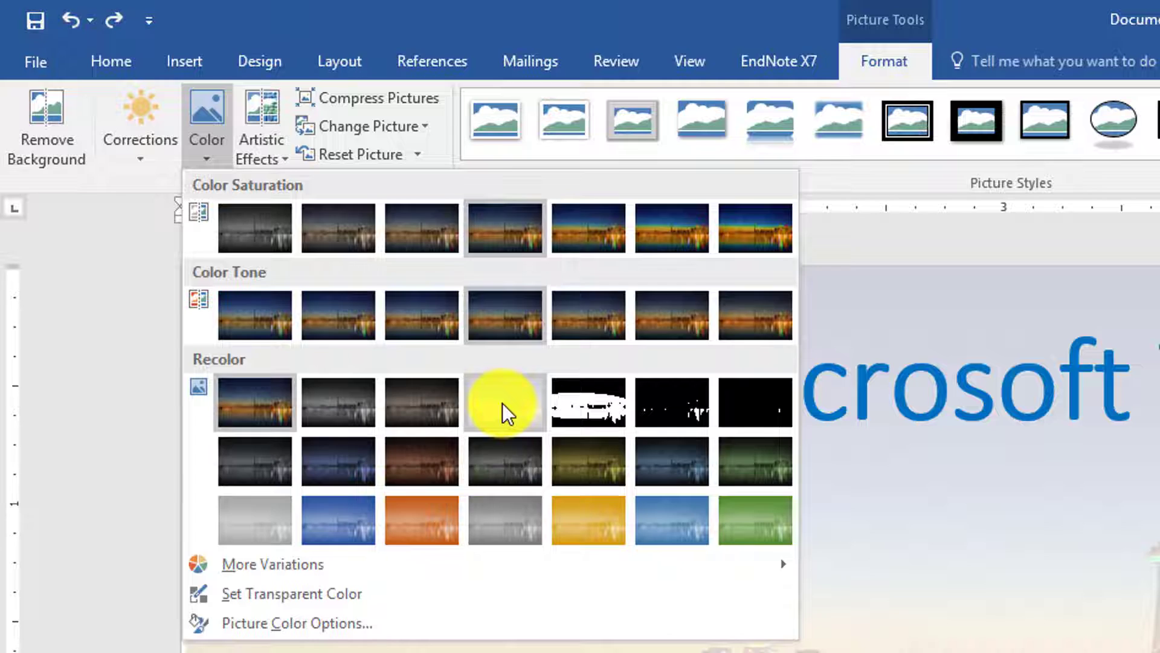
{"action": "left_click", "coordinate": [502, 404]}
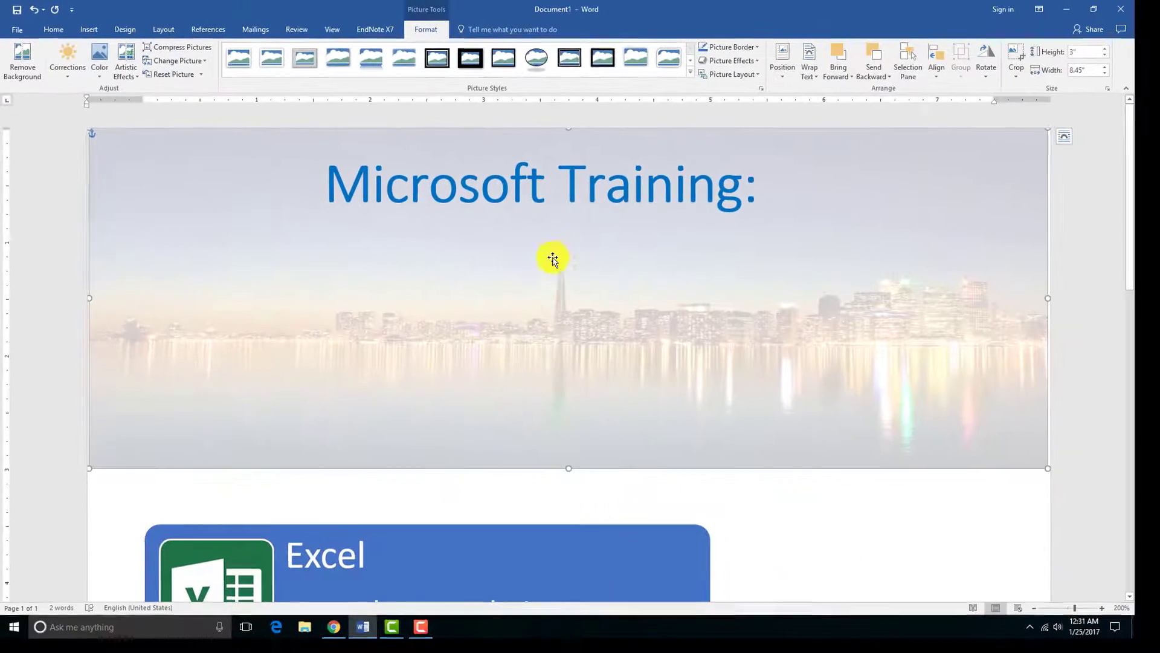
Scroll to the Excel/PowerPoint SmartArt list and select the entire diagram.
{"action": "scroll", "coordinate": [909, 499], "scroll_direction": "down", "scroll_amount": 3}
{"action": "scroll", "coordinate": [564, 311], "scroll_direction": "up", "scroll_amount": 3}
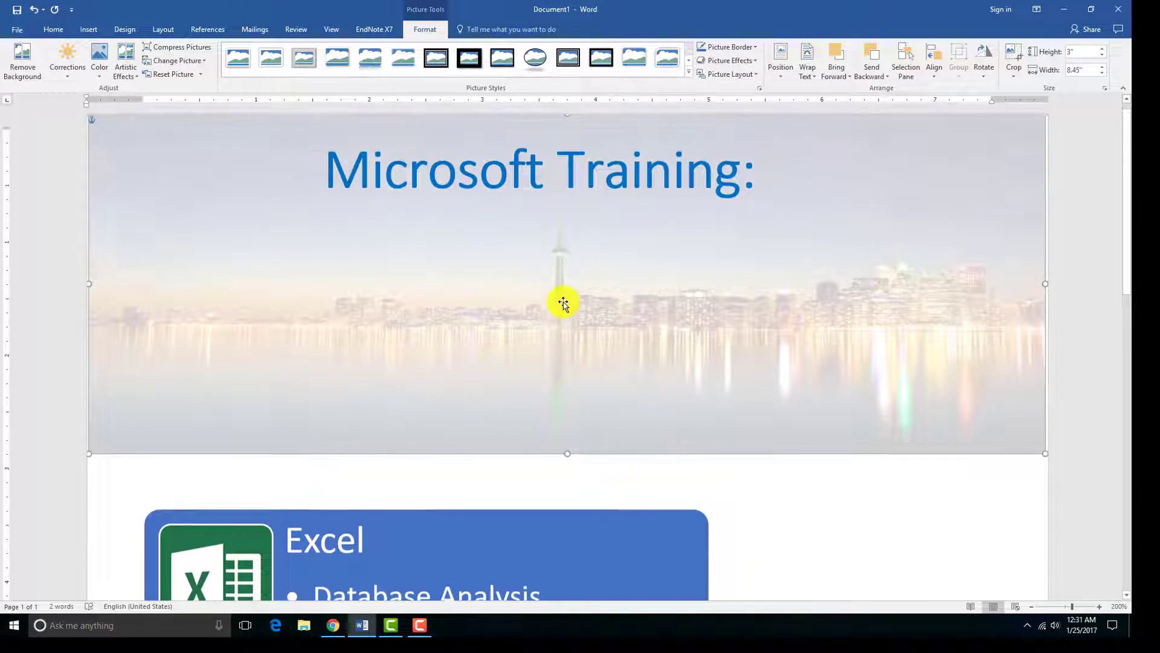
{"action": "scroll", "coordinate": [529, 346], "scroll_direction": "down", "scroll_amount": 5}
{"action": "scroll", "coordinate": [526, 346], "scroll_direction": "down", "scroll_amount": 3}
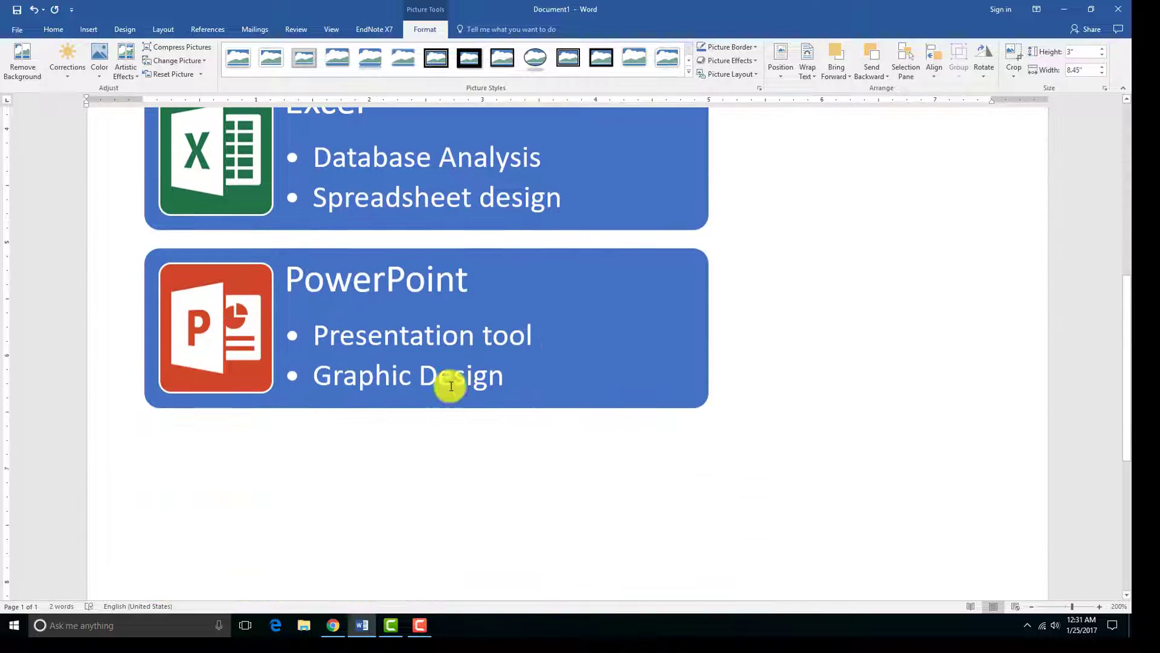
{"action": "left_click", "coordinate": [174, 451]}
{"action": "scroll", "coordinate": [194, 481], "scroll_direction": "down", "scroll_amount": 3}
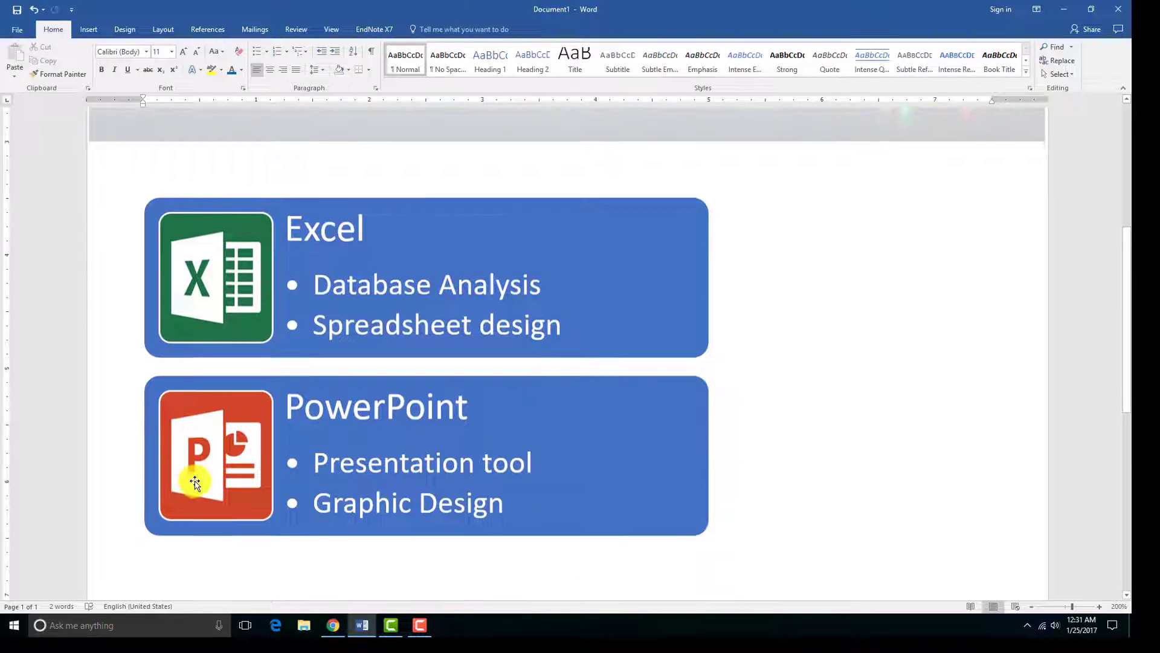
{"action": "scroll", "coordinate": [206, 444], "scroll_direction": "up", "scroll_amount": 2}
{"action": "scroll", "coordinate": [401, 277], "scroll_direction": "up", "scroll_amount": 1}
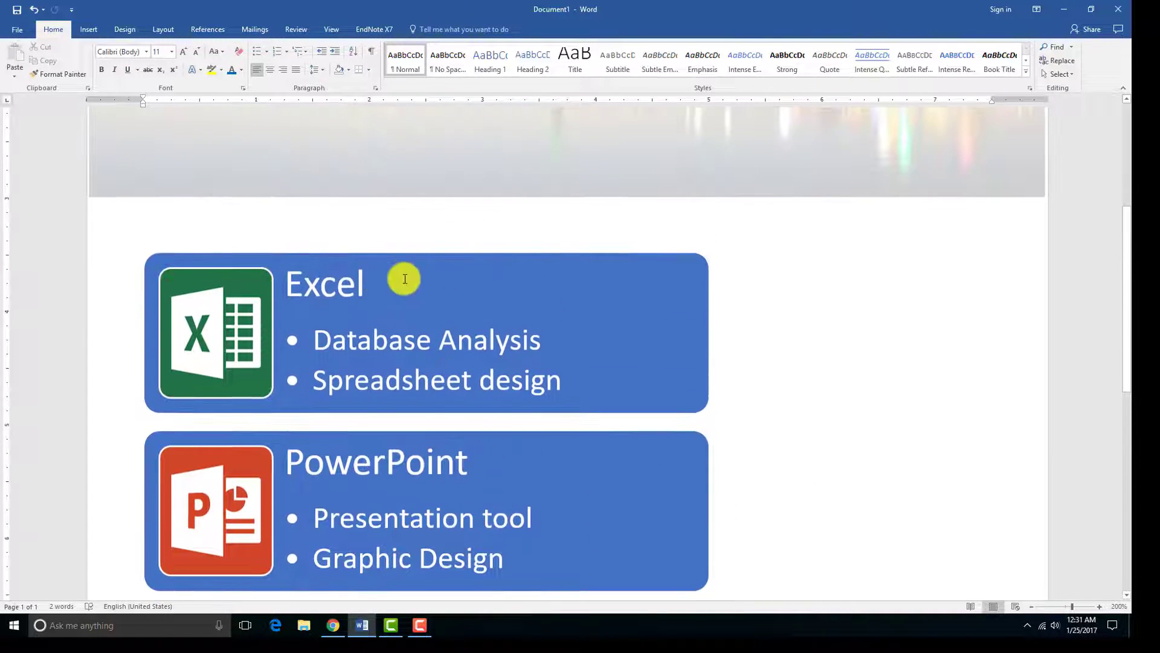
{"action": "left_click", "coordinate": [410, 269]}
{"action": "left_click", "coordinate": [405, 253]}
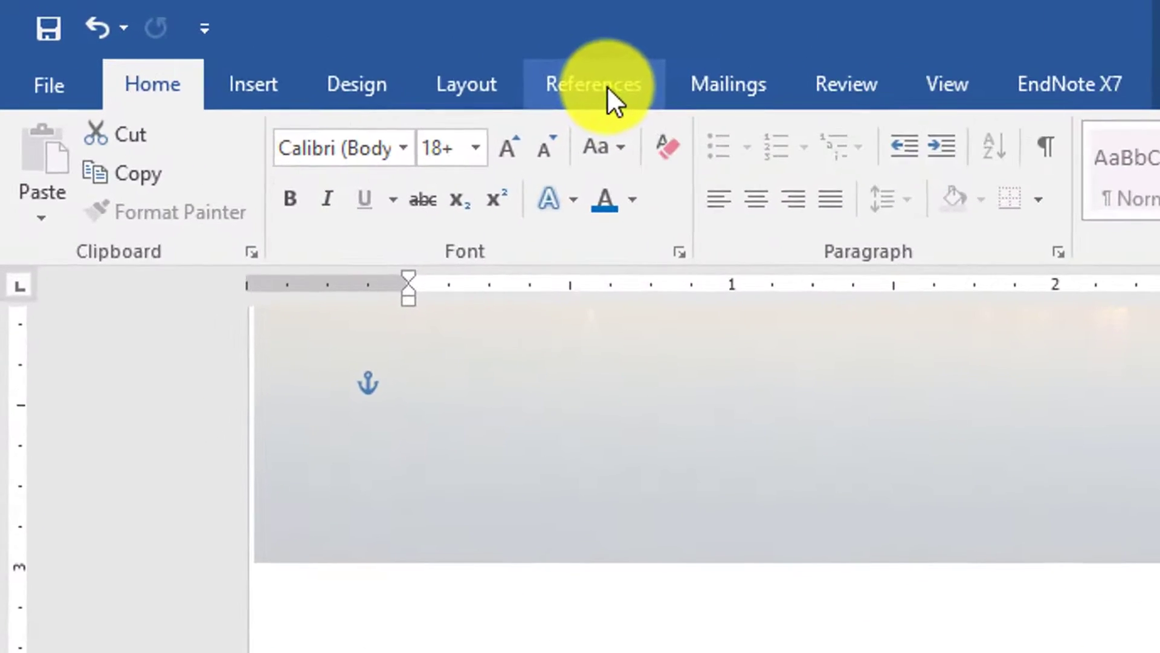
Insert a 'Training Topics 1' caption below the SmartArt using a new Training Topics label.
{"action": "left_click", "coordinate": [607, 86]}
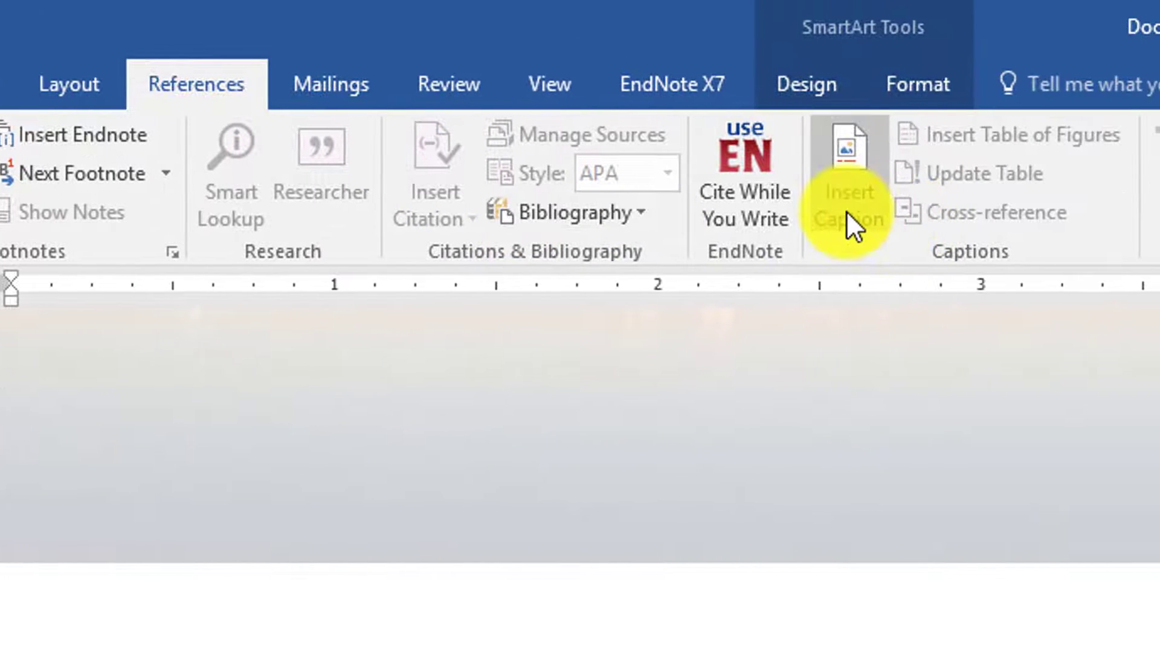
{"action": "left_click", "coordinate": [853, 212]}
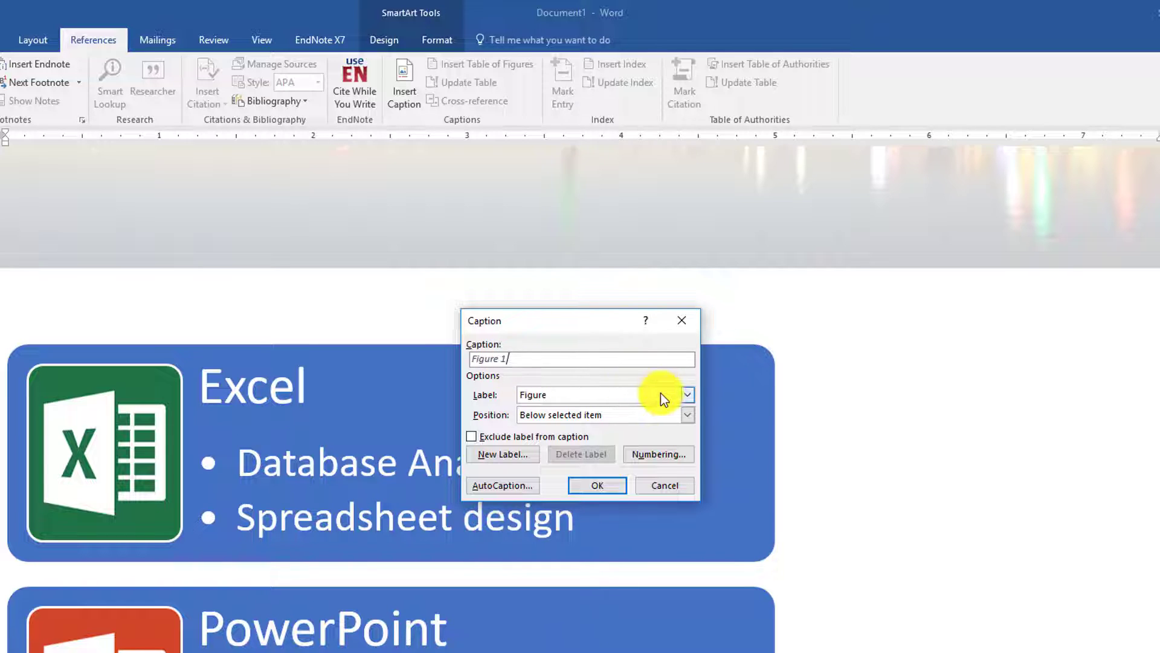
{"action": "left_click", "coordinate": [688, 393]}
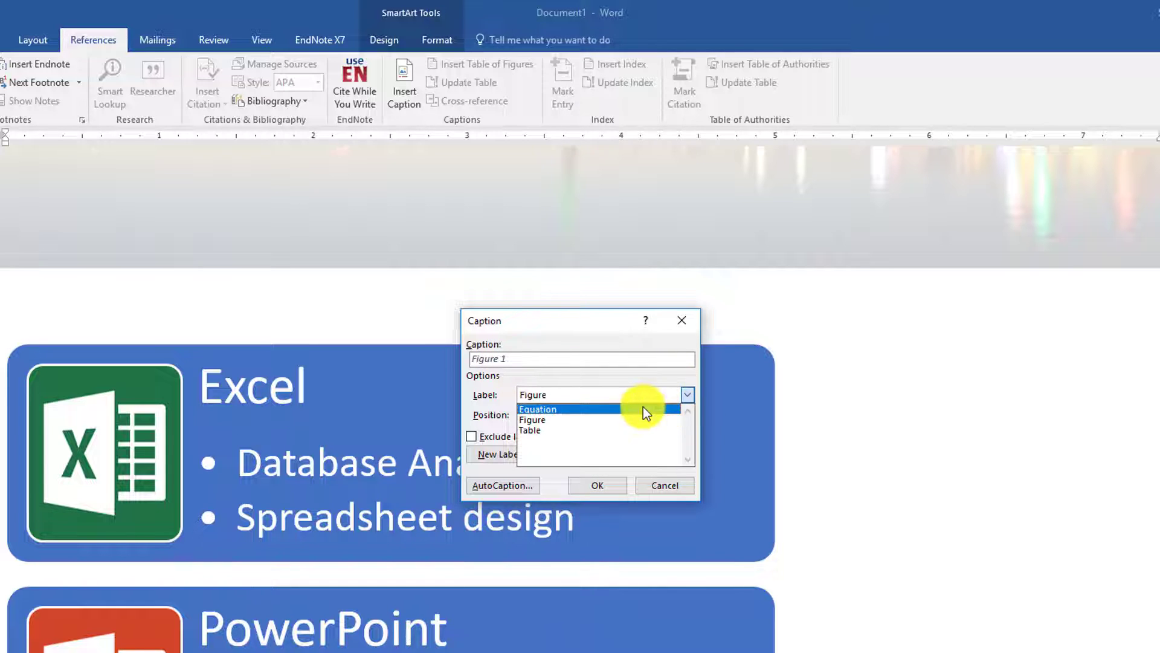
{"action": "left_click", "coordinate": [626, 419]}
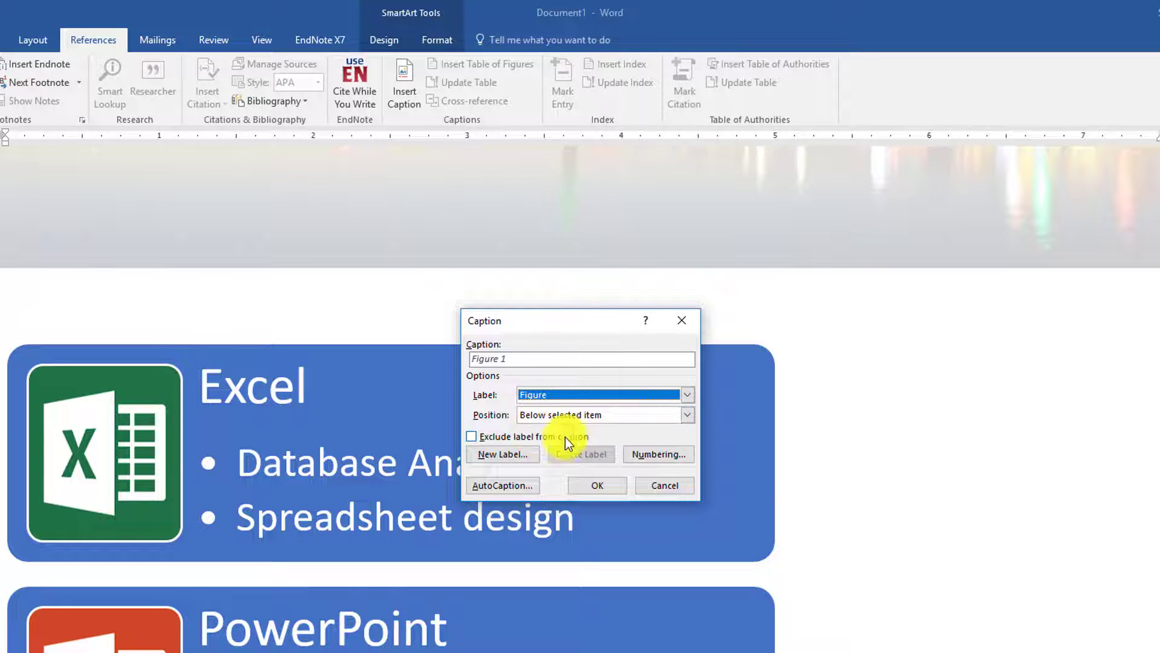
{"action": "left_click", "coordinate": [503, 453]}
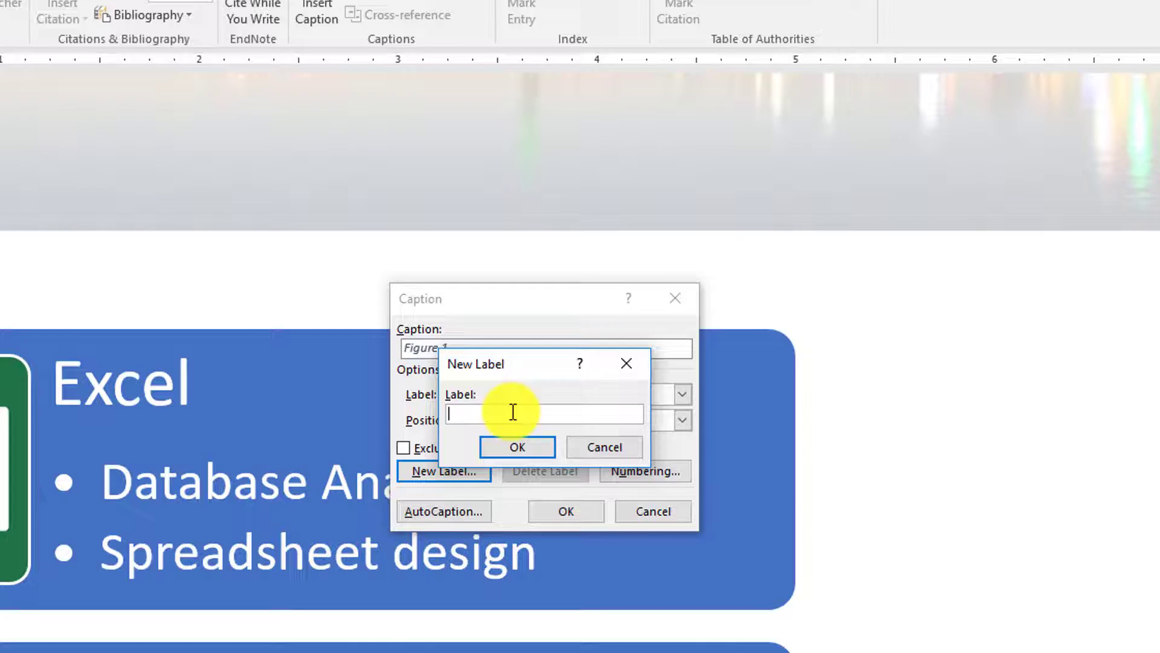
{"action": "type", "text": "Training Topics"}
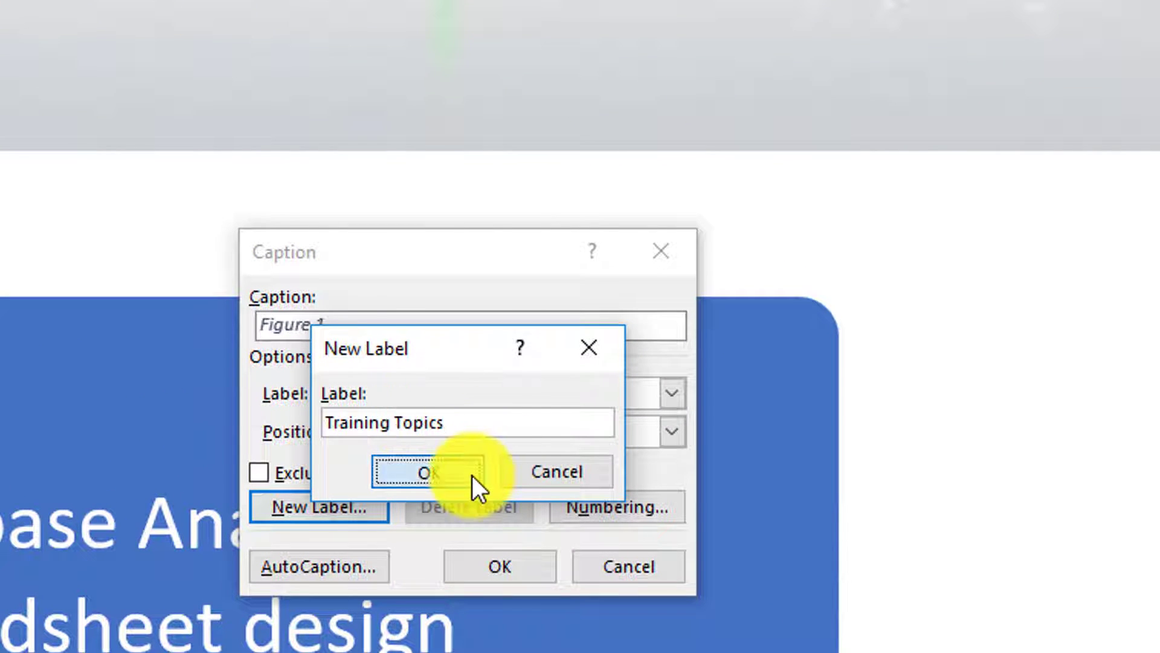
{"action": "left_click", "coordinate": [473, 476]}
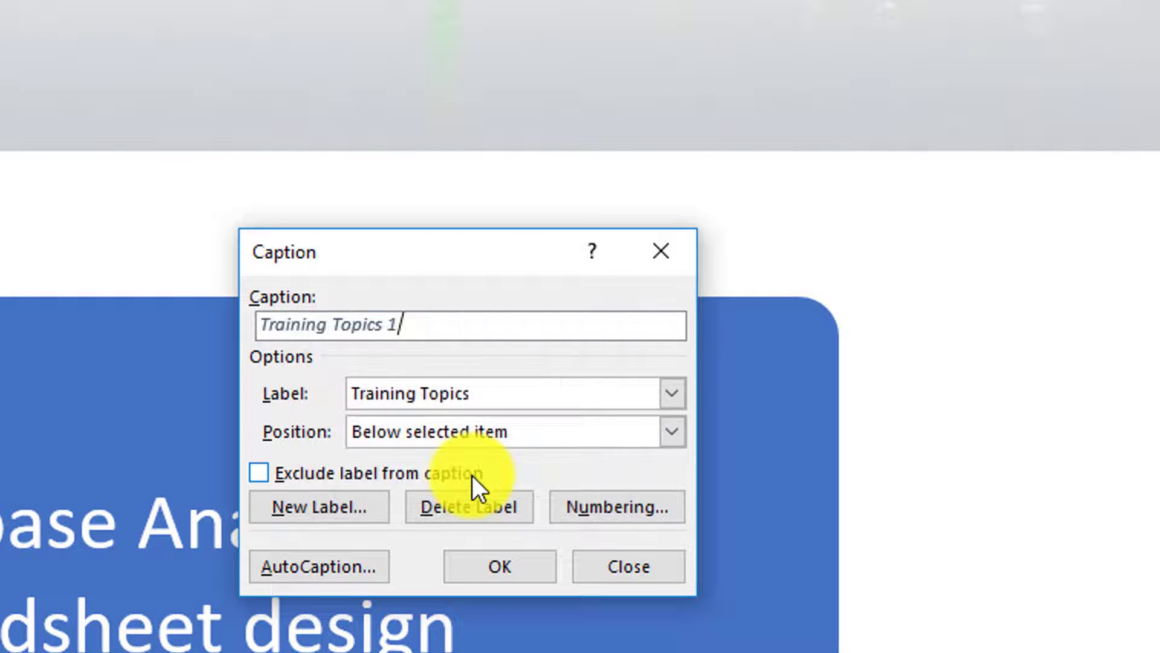
{"action": "left_click", "coordinate": [680, 394]}
{"action": "left_click", "coordinate": [681, 394]}
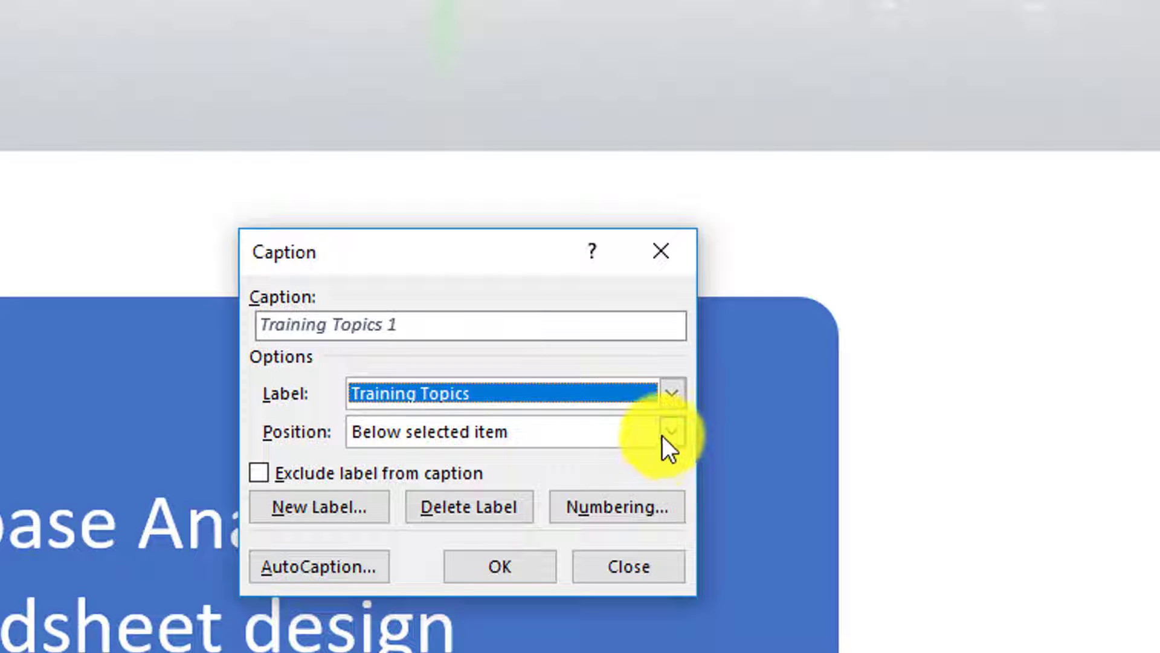
{"action": "left_click", "coordinate": [510, 565]}
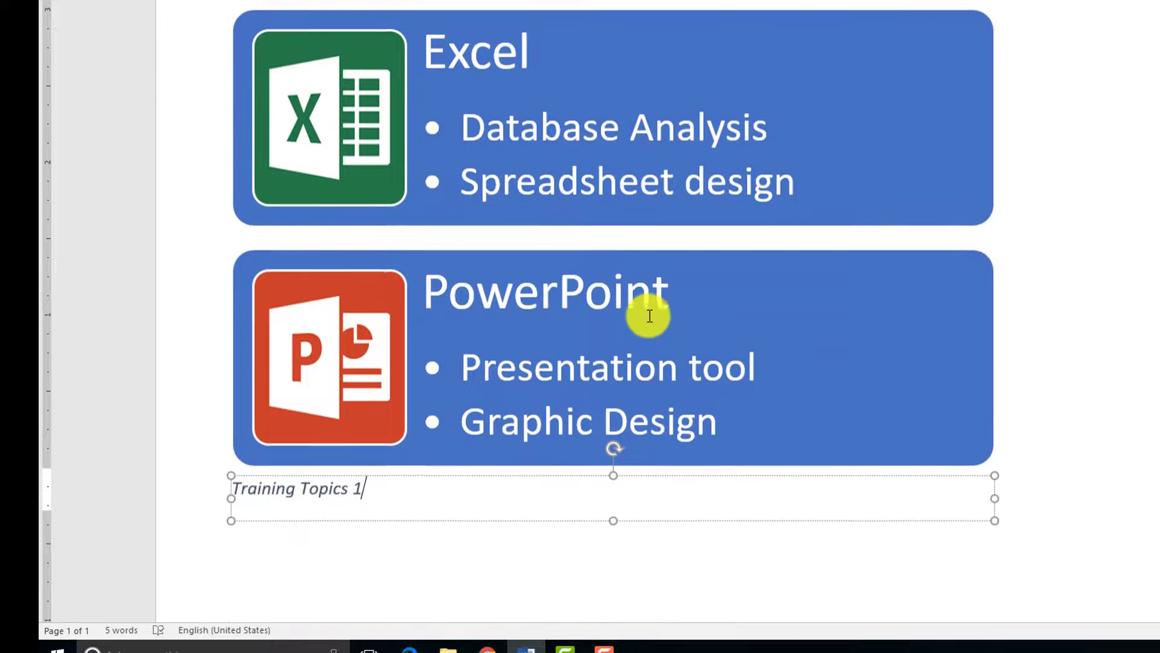
{"action": "left_click", "coordinate": [479, 570]}
{"action": "scroll", "coordinate": [479, 569], "scroll_direction": "up", "scroll_amount": 3}
{"action": "scroll", "coordinate": [497, 536], "scroll_direction": "down", "scroll_amount": 3}
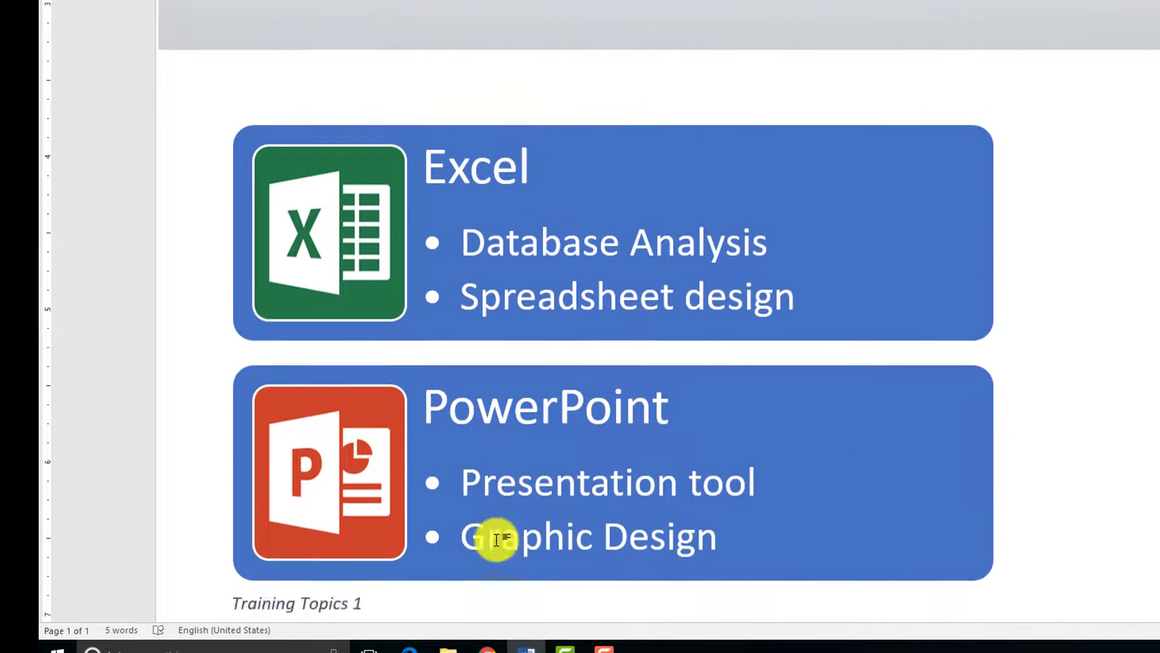